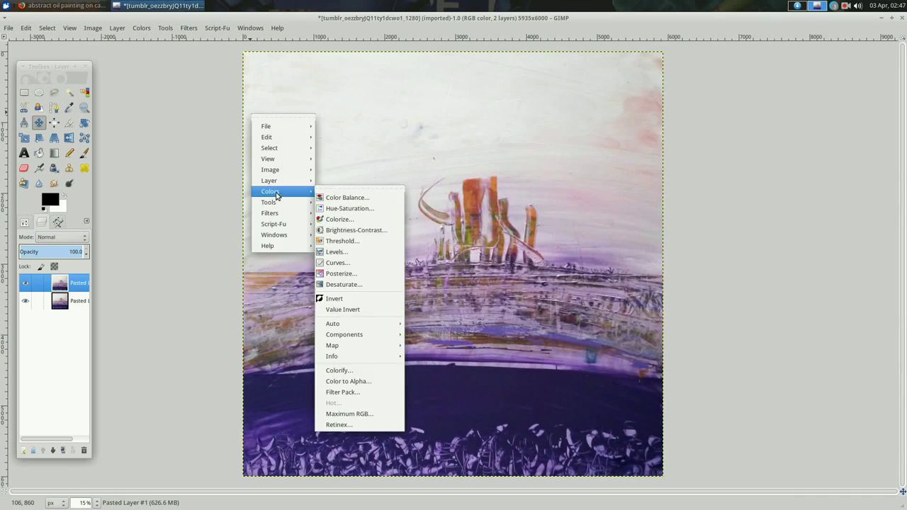
- Brighten the purple painting layer with an upward Curves bend
click(344, 261)
drag(241, 172, 252, 147)
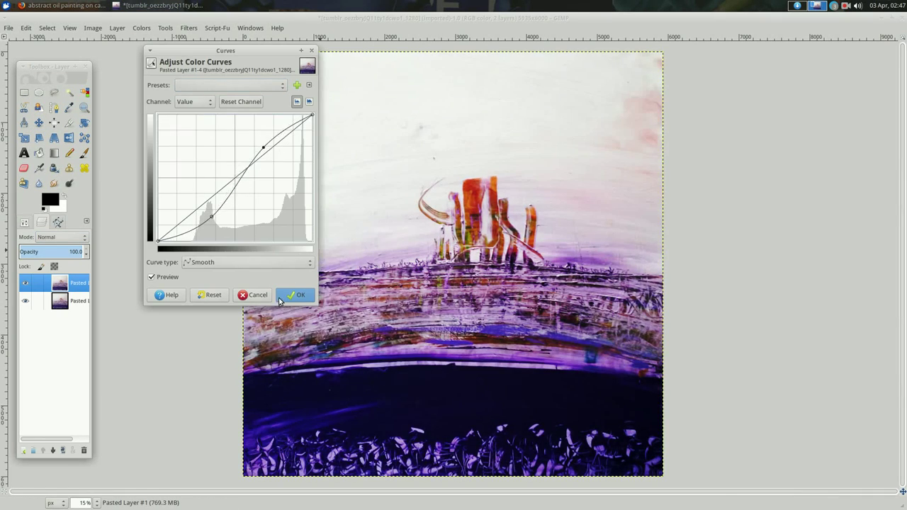
click(296, 295)
- Preview Posterize on the painting, then cancel it
right_click(270, 195)
click(283, 267)
click(354, 376)
click(317, 151)
click(257, 180)
- Soften the painting layer with a Gaussian Blur
right_click(229, 161)
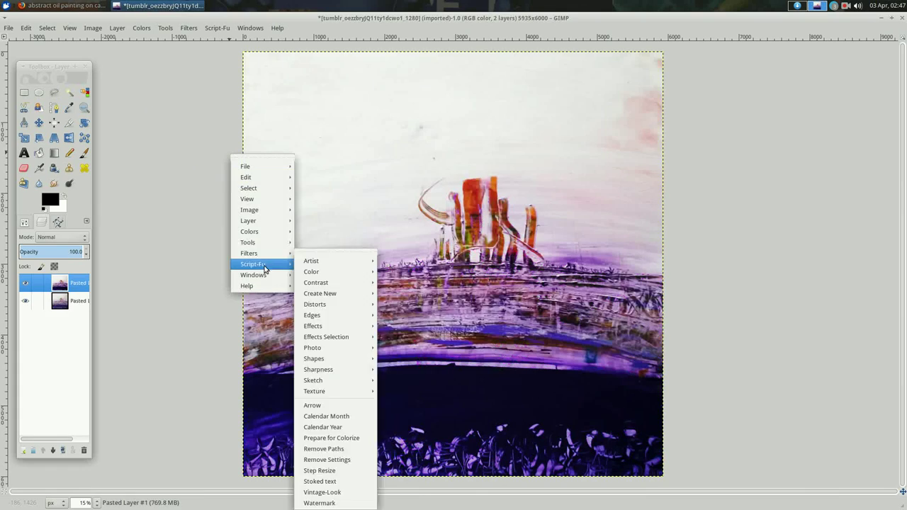
click(404, 277)
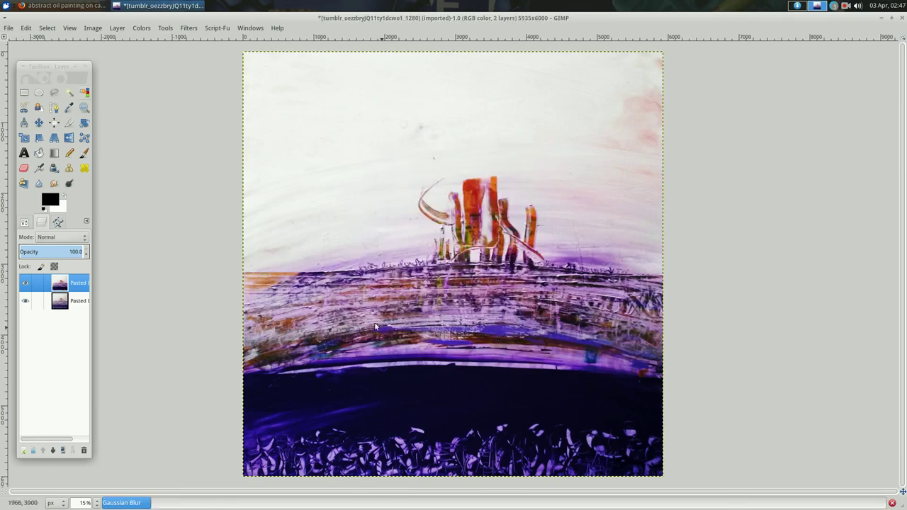
scroll(371, 121, down, 3)
scroll(395, 126, down, 2)
scroll(395, 126, down, 3)
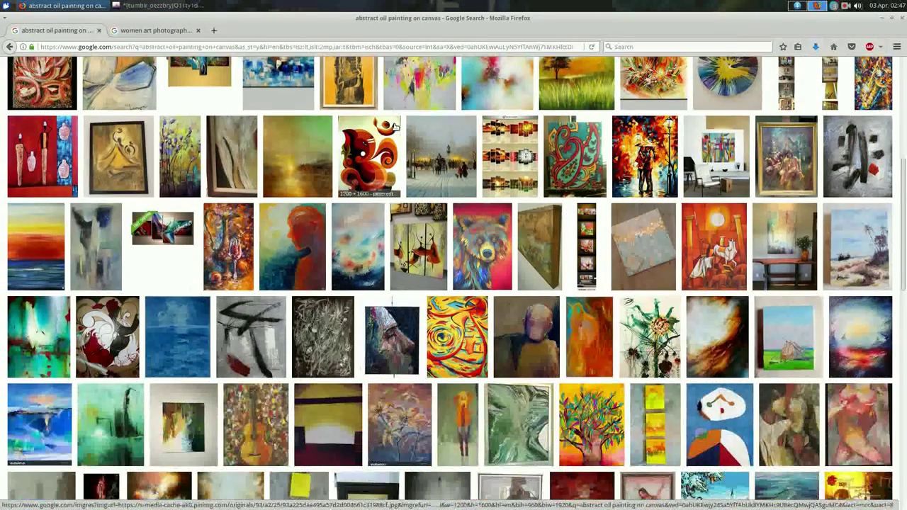
scroll(394, 126, down, 2)
scroll(394, 126, down, 3)
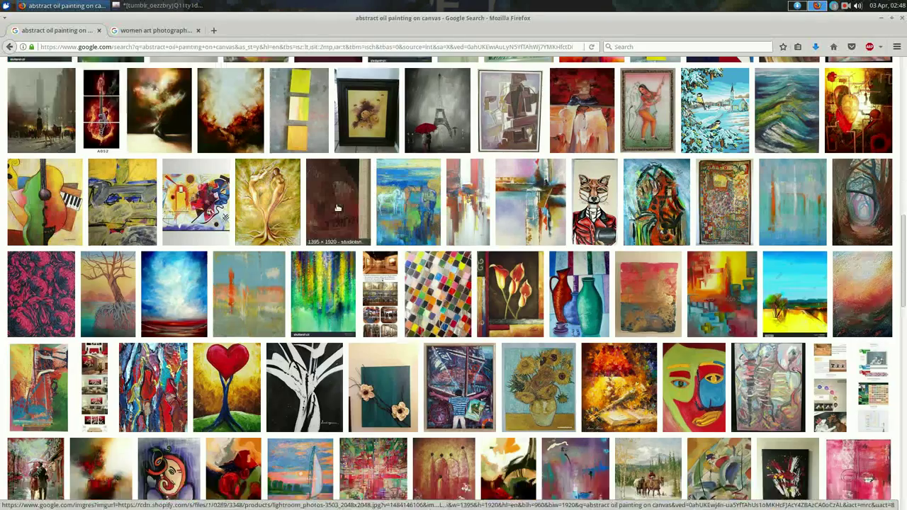
- Search Google Images for 'women photography dress'
click(338, 208)
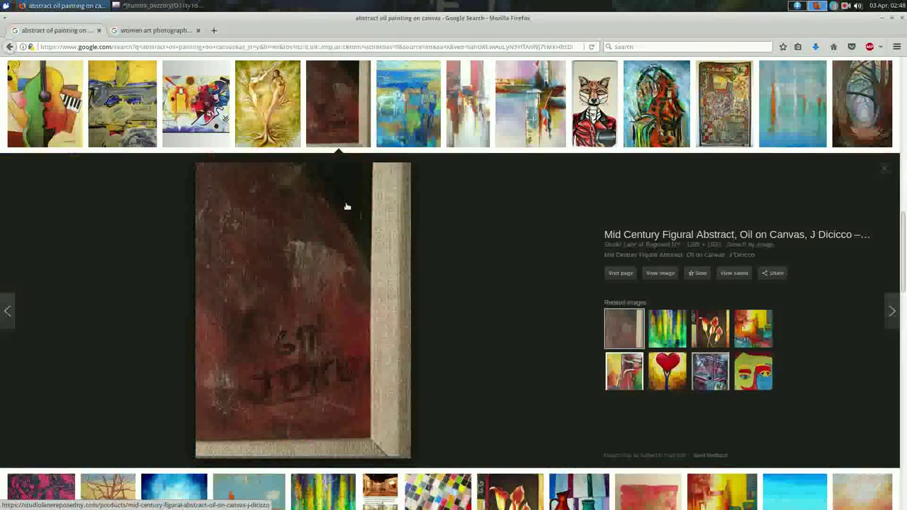
click(142, 5)
click(64, 5)
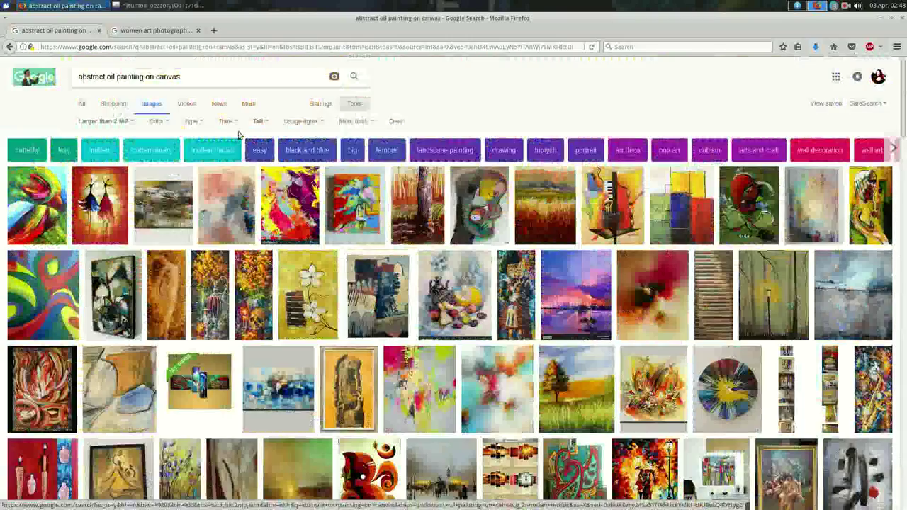
text(women photography)
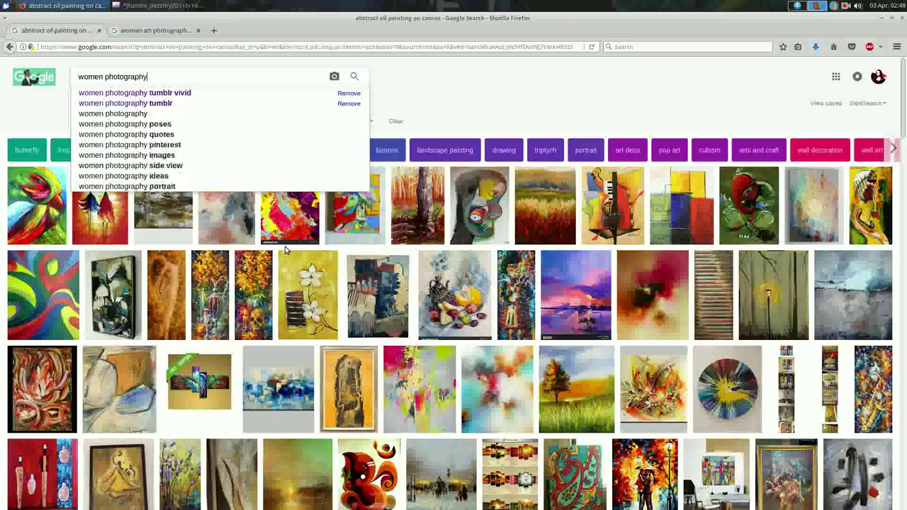
text( dress)
key(Return)
- Limit results to square images and preview white dress photos, ending on the mermaid gown
click(262, 163)
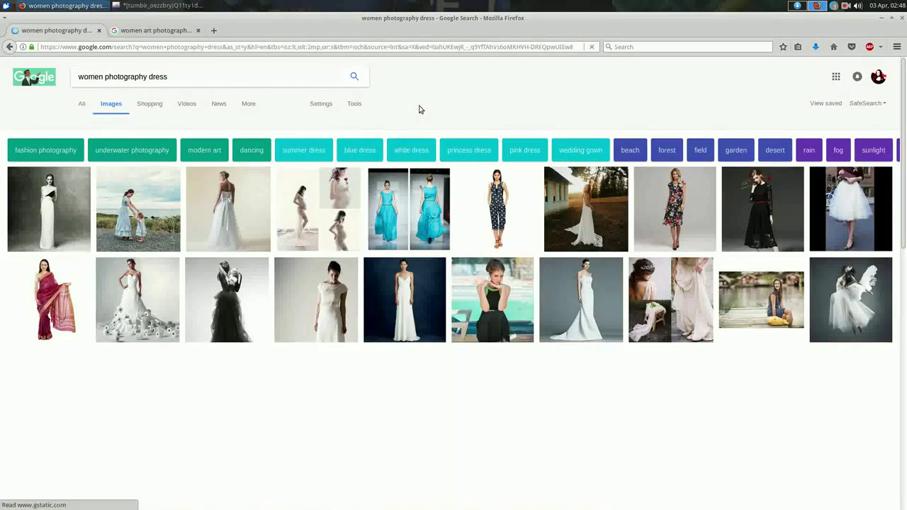
click(37, 224)
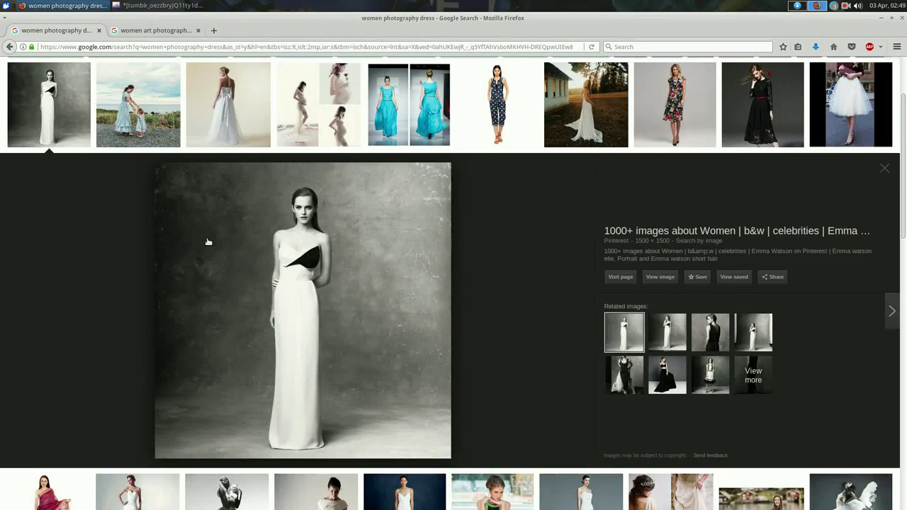
click(237, 138)
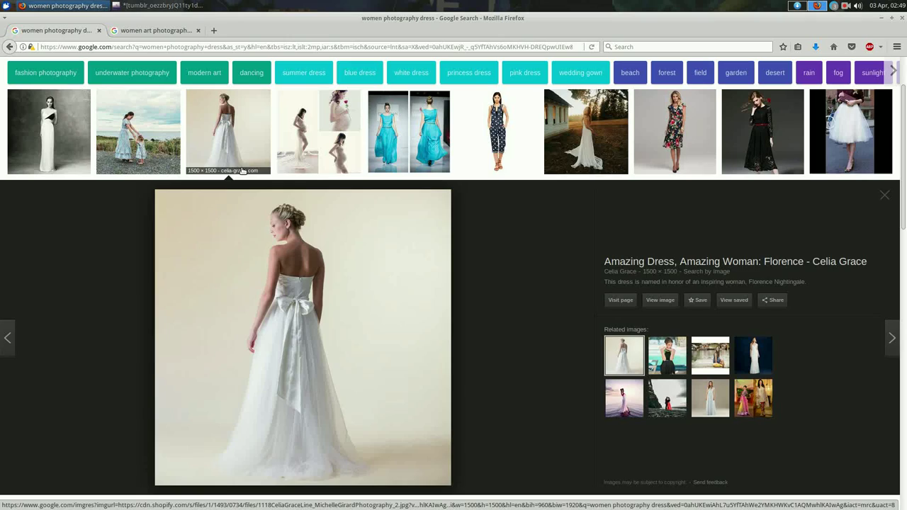
click(850, 129)
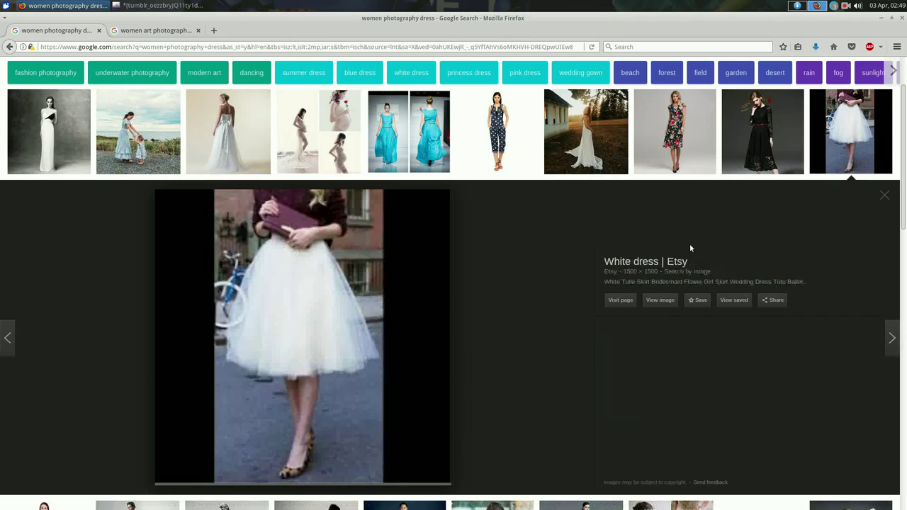
scroll(326, 194, down, 5)
click(325, 194)
click(405, 106)
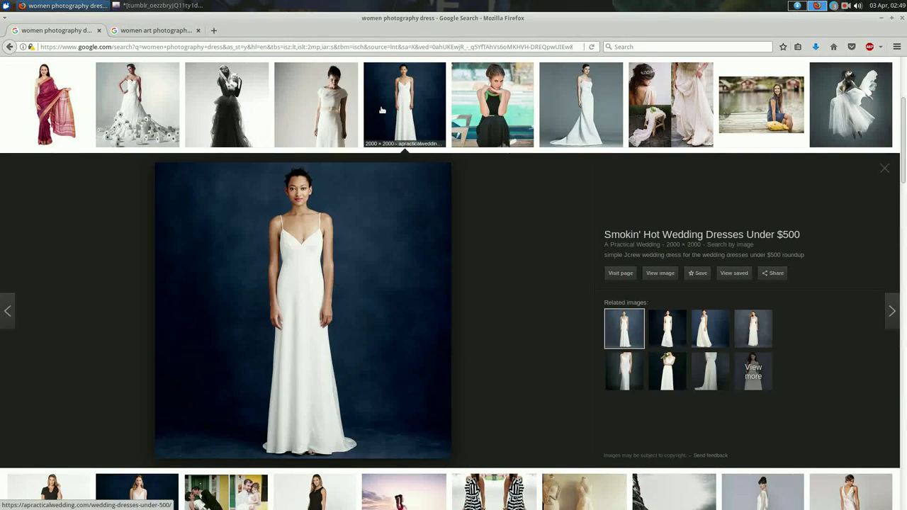
click(575, 113)
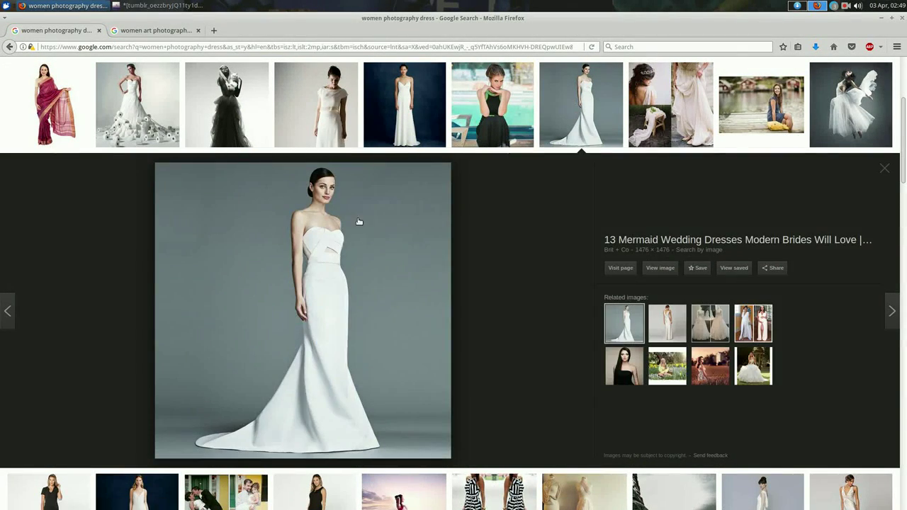
- Save the white mermaid wedding dress image and return to GIMP
right_click(350, 220)
click(390, 346)
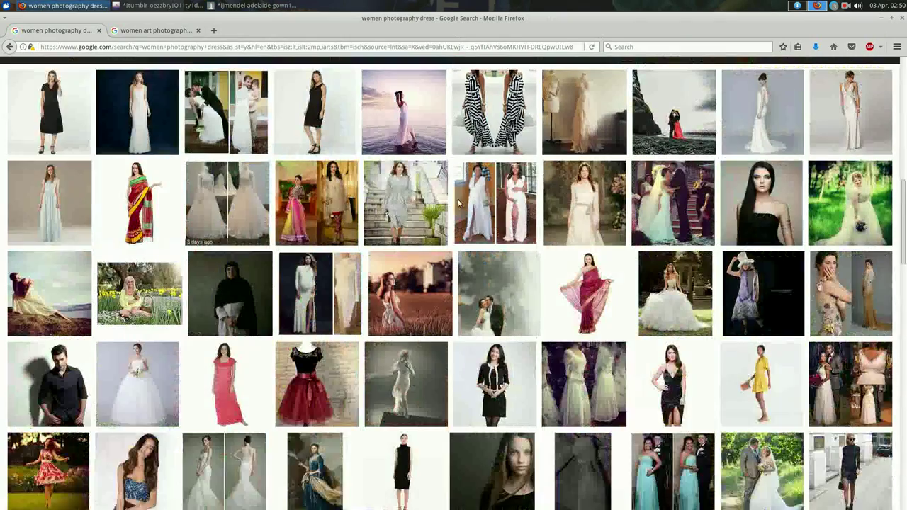
scroll(459, 203, down, 1)
scroll(459, 203, down, 5)
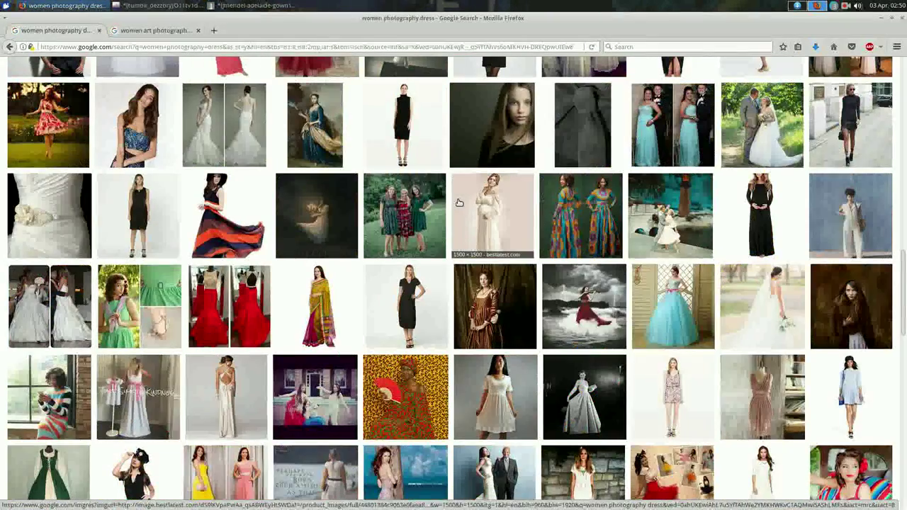
scroll(459, 203, down, 5)
click(163, 5)
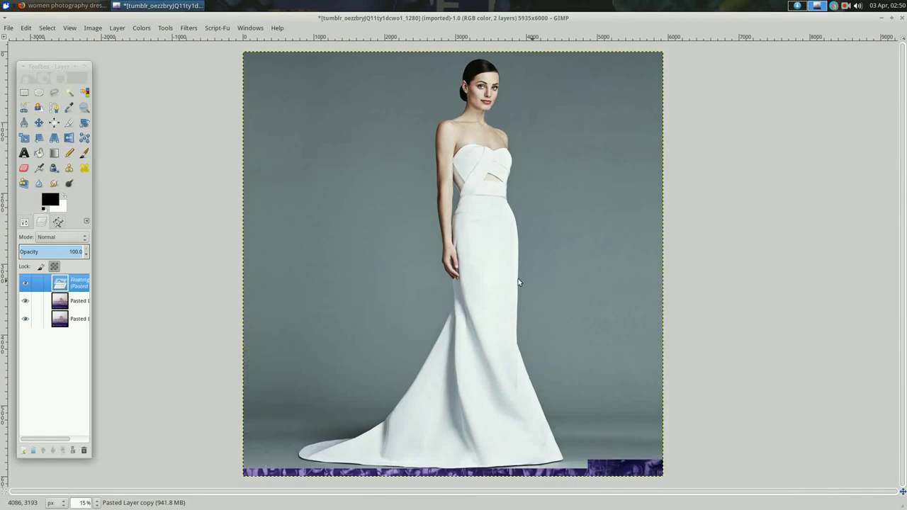
- Darken the dress photo with a downward Curves adjustment
right_click(245, 187)
click(333, 320)
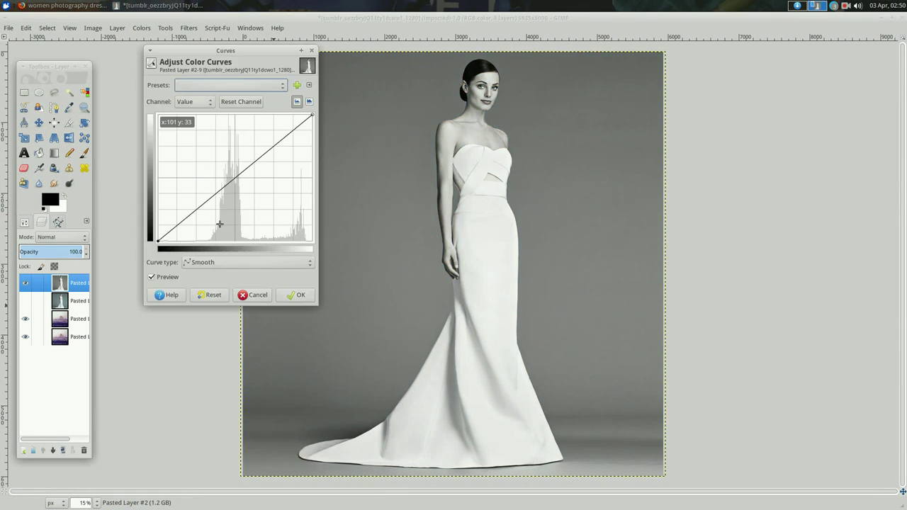
drag(220, 191, 220, 216)
click(249, 167)
key(Return)
- Posterize the dress photo and anchor the pasted layer
right_click(198, 166)
key(Escape)
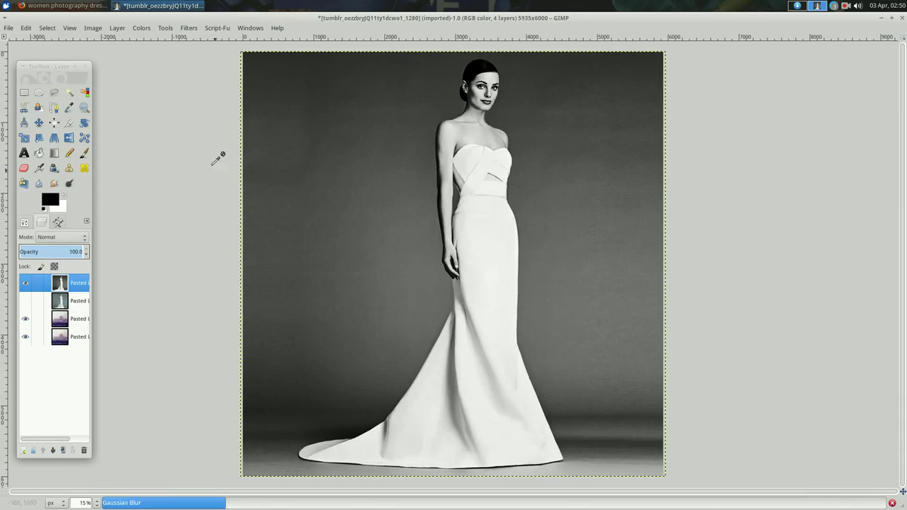
key(alt+Tab)
scroll(454, 283, down, 5)
scroll(454, 283, down, 10)
key(alt+Tab)
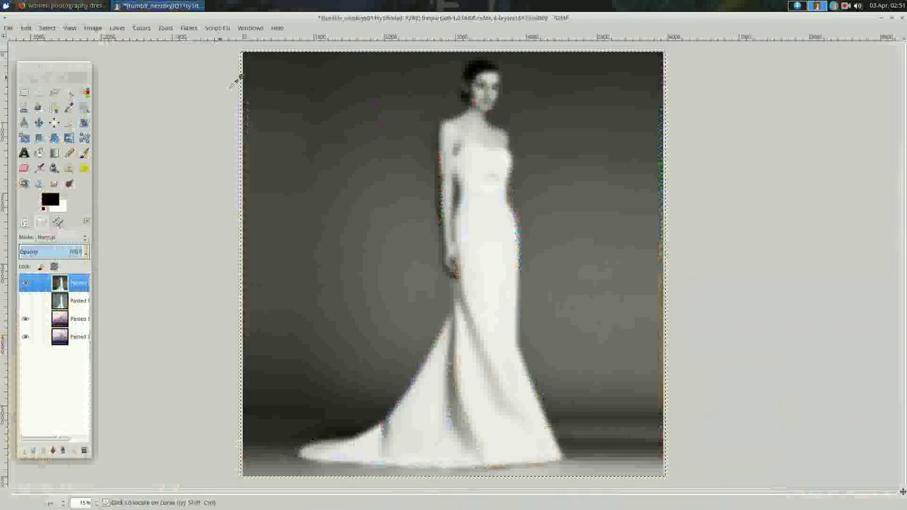
key(Return)
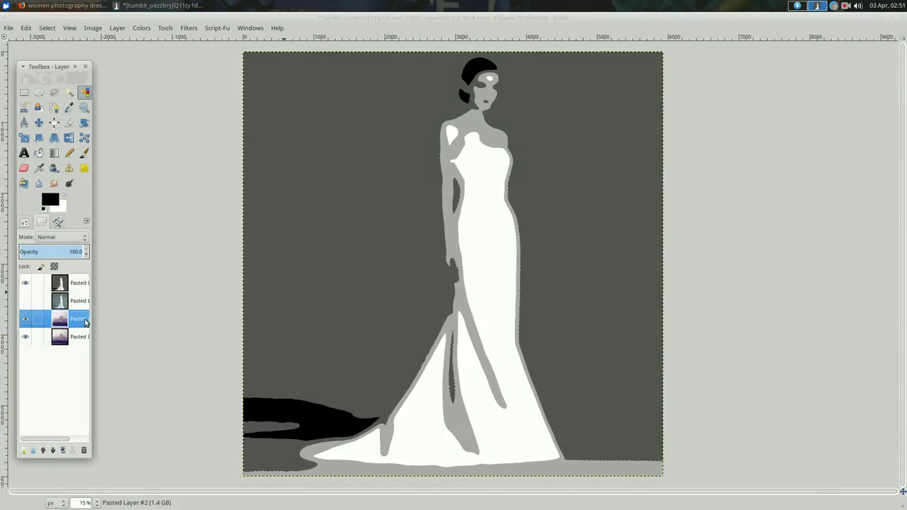
click(21, 451)
- Apply Colorify to the painting to turn it greyscale
right_click(170, 152)
click(283, 401)
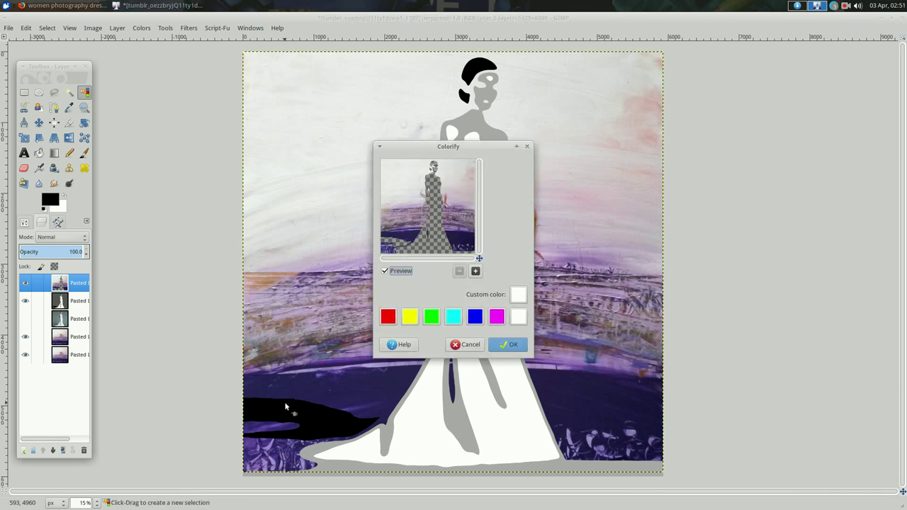
key(Return)
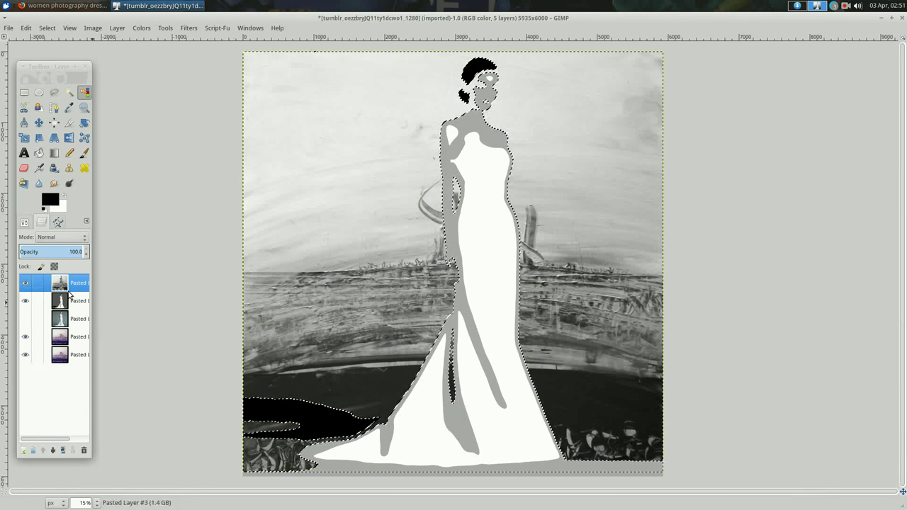
- Paste a texture as a new layer and invert it from green to purple
key(ctrl+c)
right_click(170, 138)
click(289, 311)
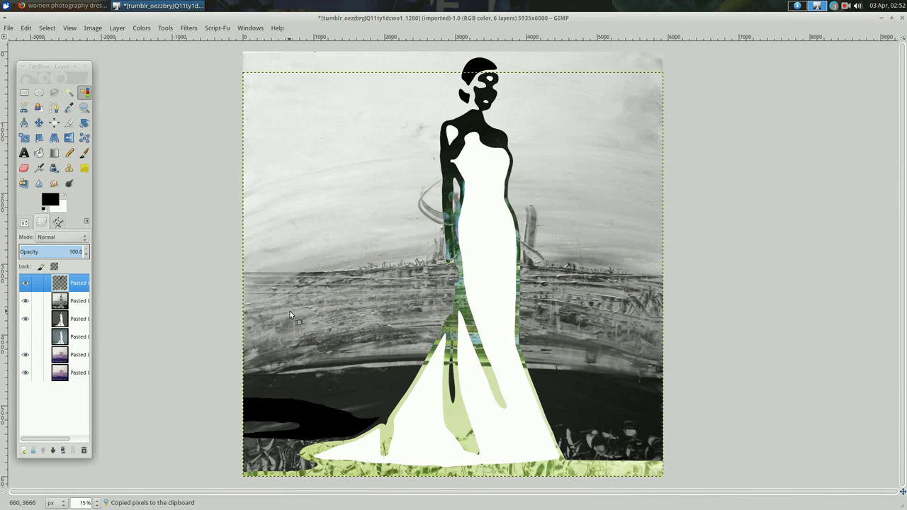
right_click(249, 136)
click(347, 279)
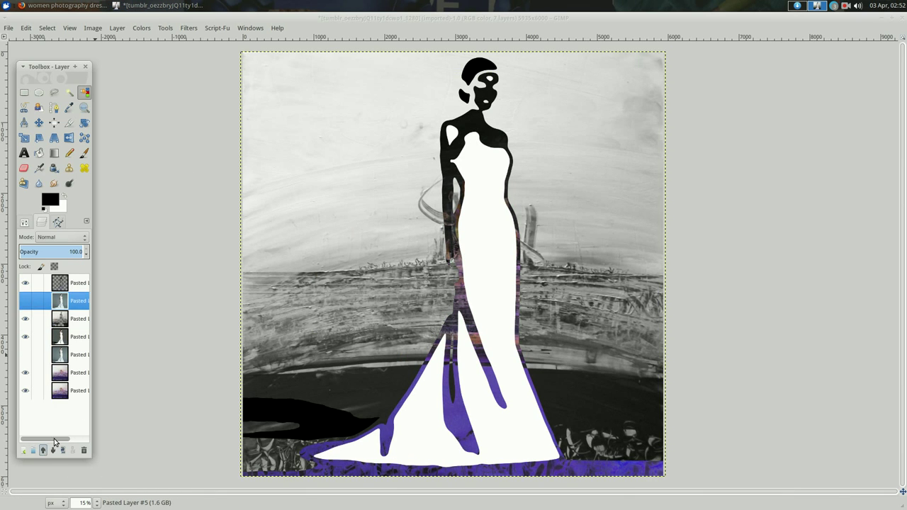
- Show the model photo layer and run the Funky Color script, browsing Firefox while it runs
click(24, 300)
right_click(192, 141)
right_click(222, 163)
right_click(221, 187)
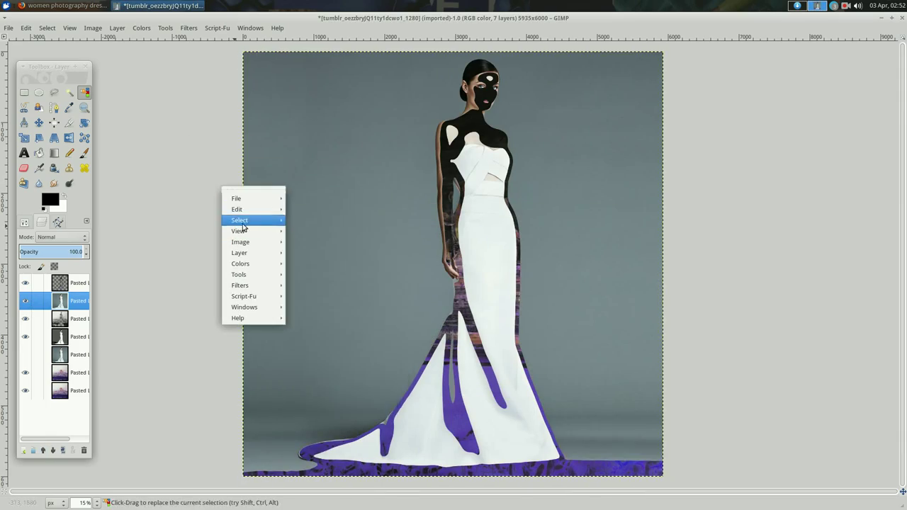
click(106, 323)
click(80, 5)
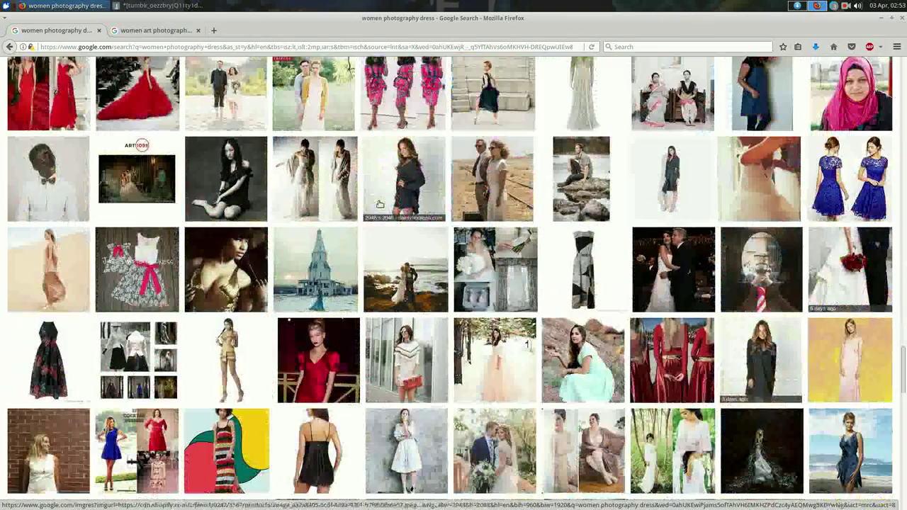
scroll(280, 148, down, 5)
scroll(280, 149, down, 5)
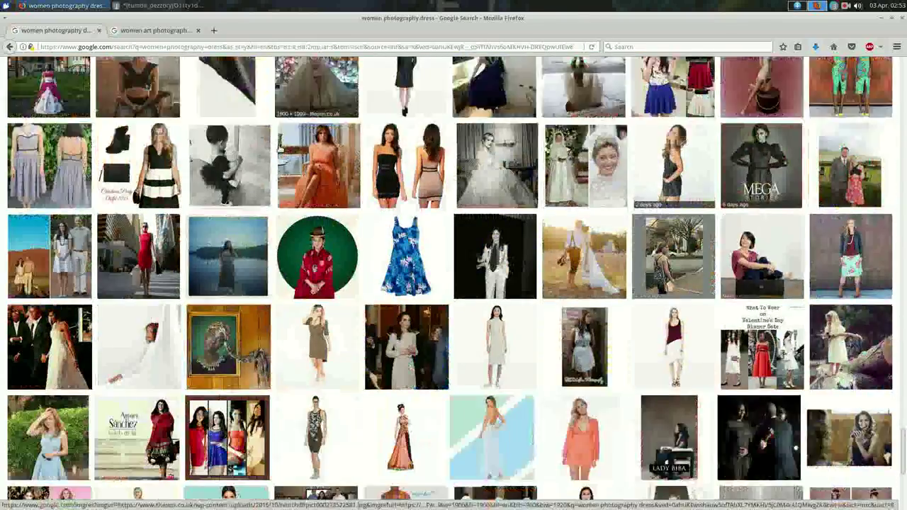
key(alt+Tab)
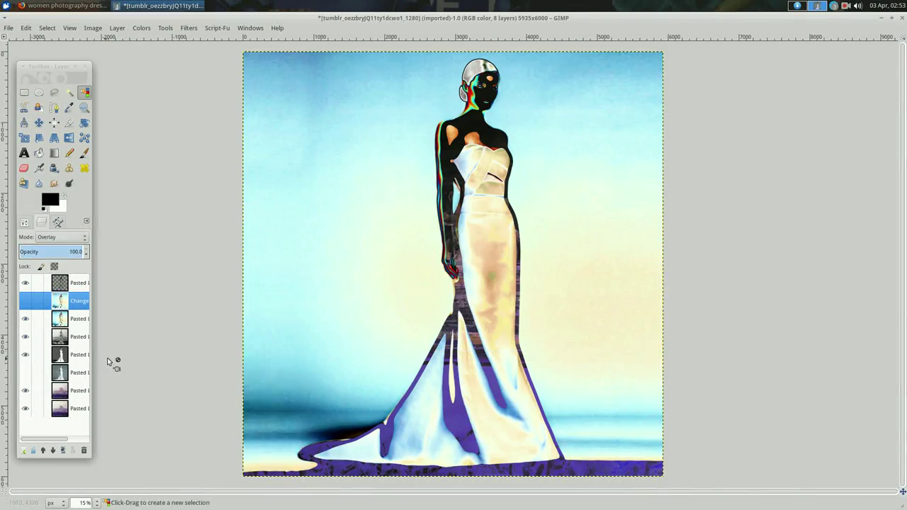
- Desaturate the recoloured layer to grey and invert its colours
right_click(151, 273)
click(241, 388)
right_click(149, 248)
click(231, 377)
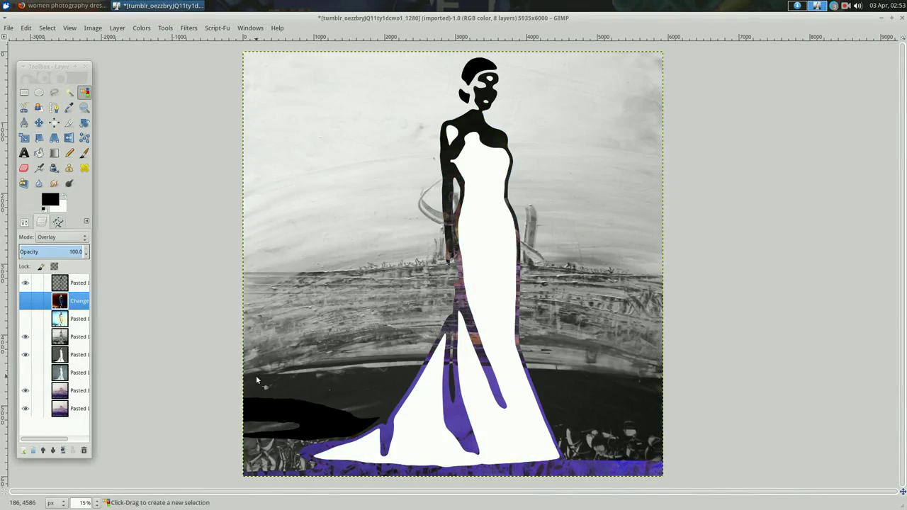
click(24, 301)
- Duplicate the Change layer twice and Value Invert the top layer
right_click(145, 277)
click(247, 381)
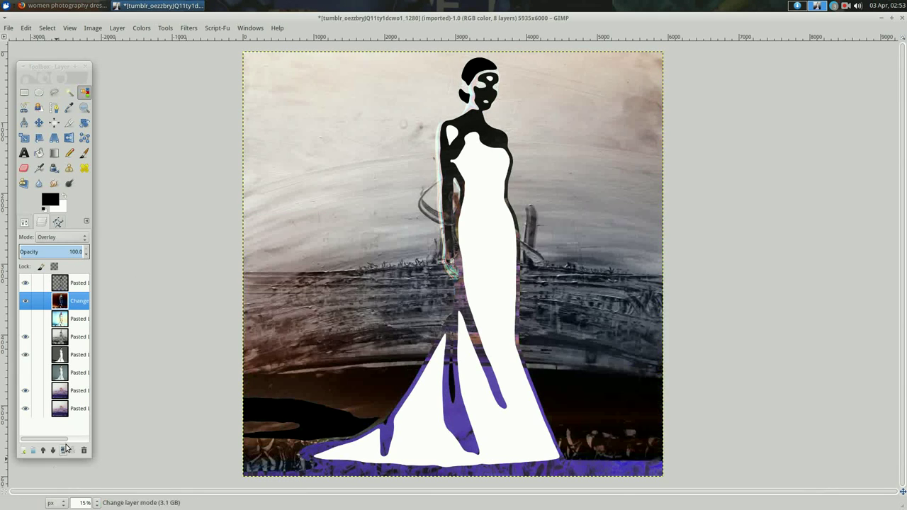
click(62, 450)
click(63, 450)
click(60, 283)
right_click(160, 258)
click(263, 386)
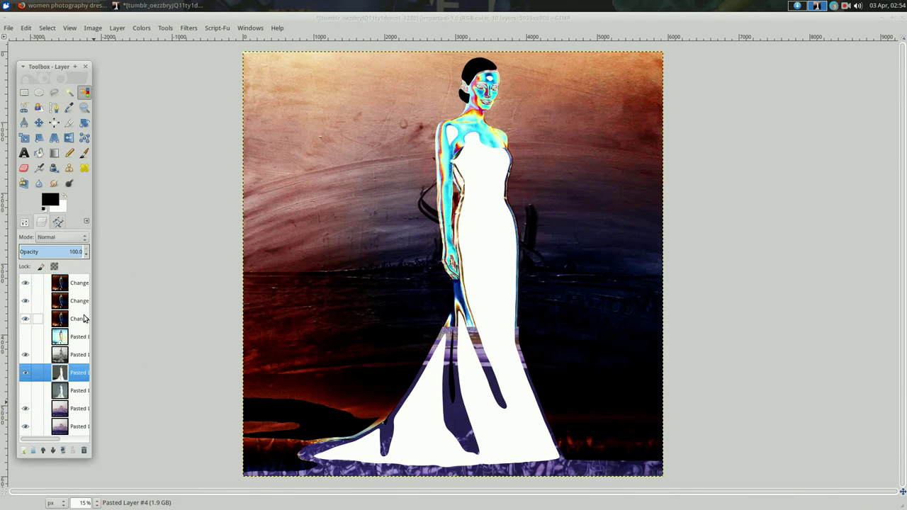
- Copy the visible image, paste it as a new layer and colour-adjust it
key(ctrl+c)
key(ctrl+v)
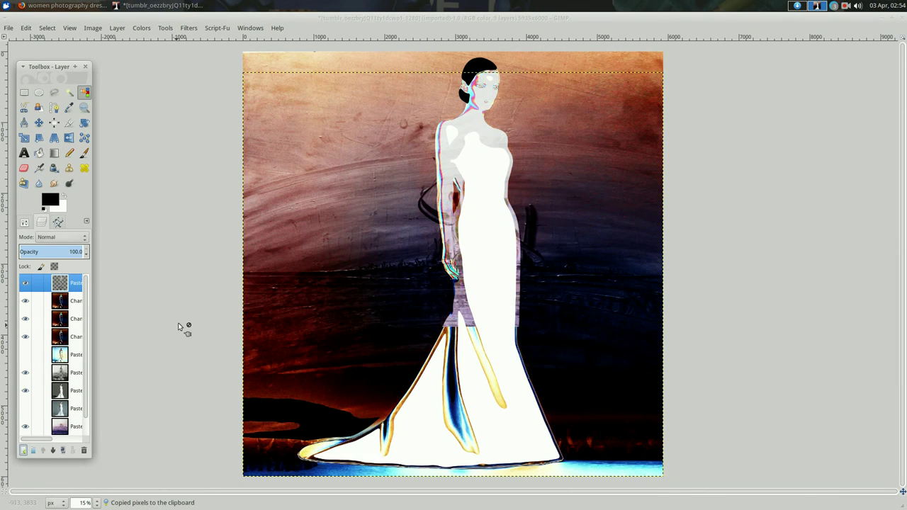
right_click(151, 164)
click(259, 348)
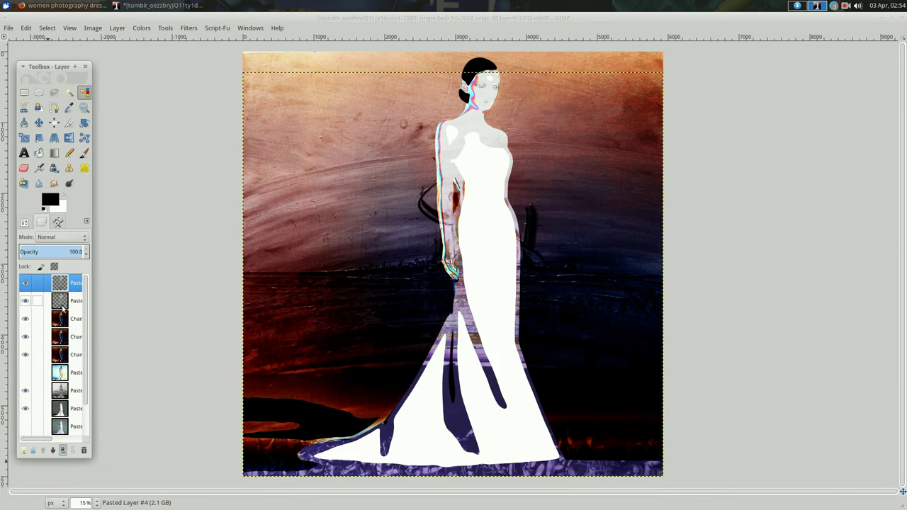
right_click(146, 183)
click(273, 350)
- Enlarge the second layer with Layer Boundary Size
click(522, 322)
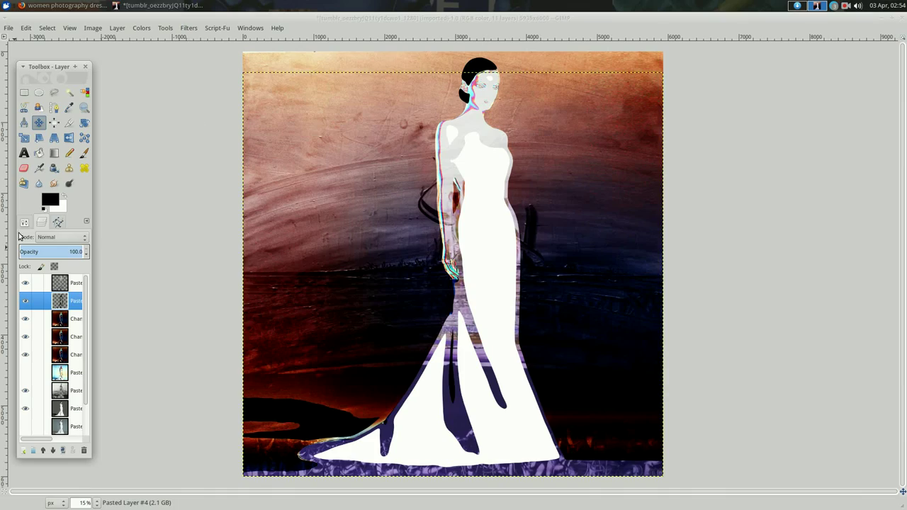
right_click(167, 163)
click(273, 356)
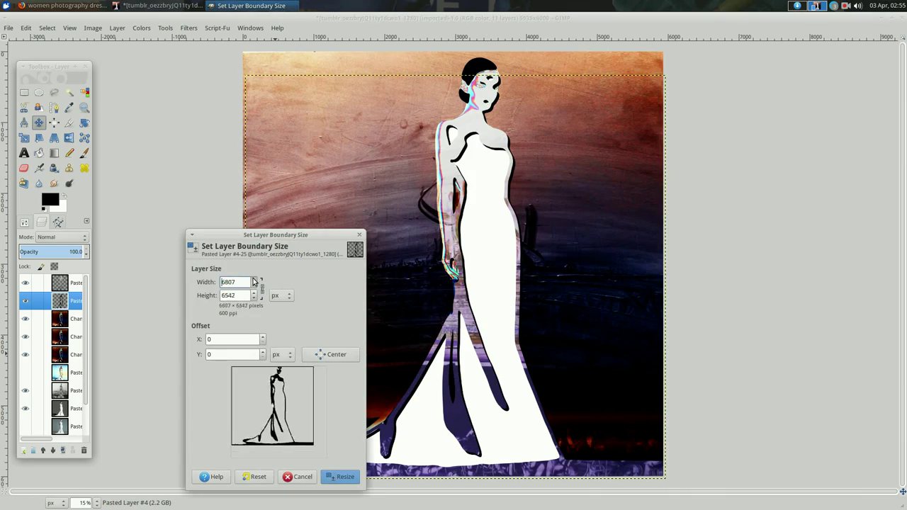
click(340, 476)
right_click(164, 169)
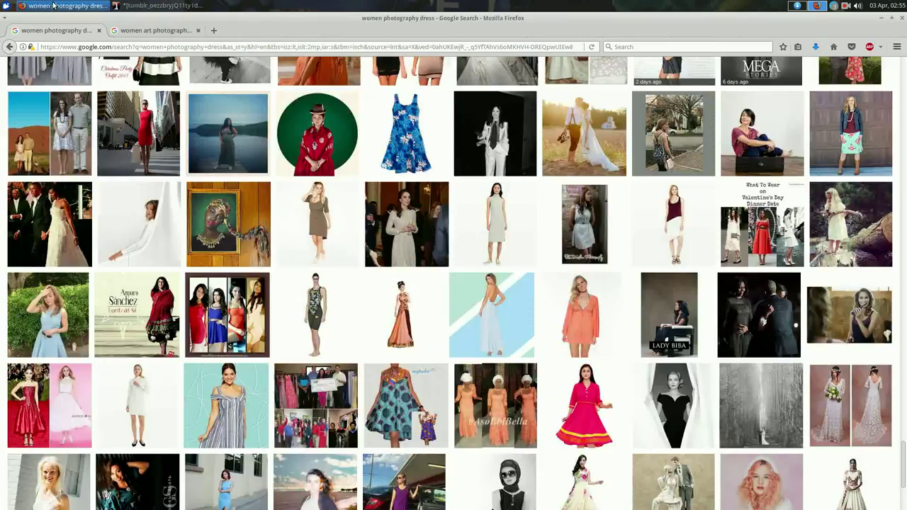
- Search Google Images for 'secret writing text'
text(secret writing text)
key(Return)
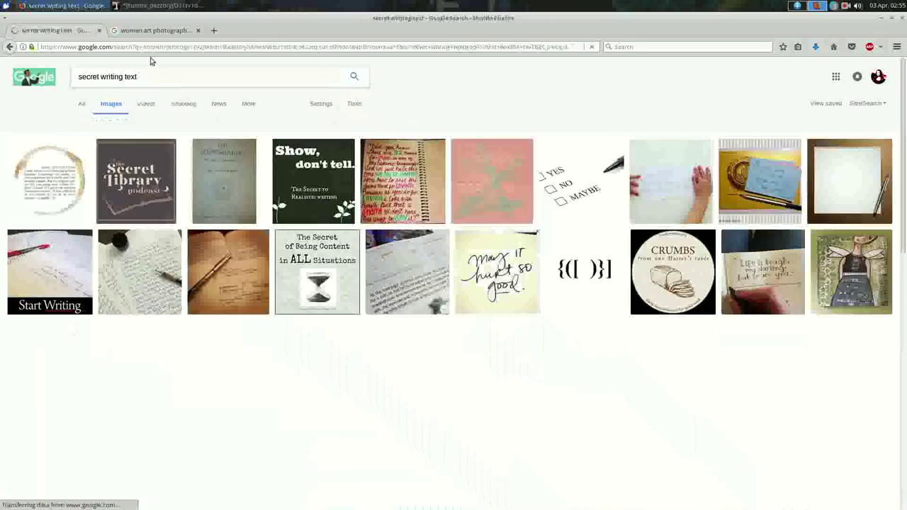
scroll(510, 213, up, 2)
text(crypto)
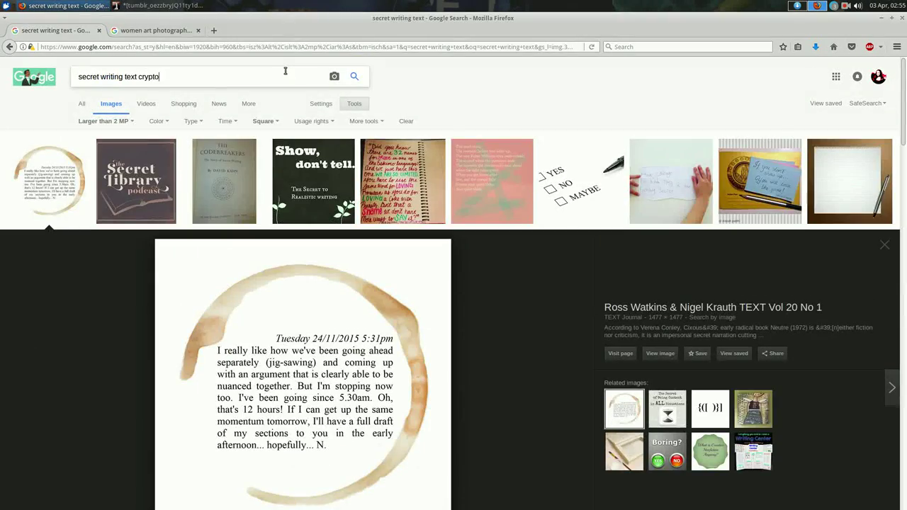
- Refine the search to cryptography machine text and remove the Square shape filter
text(graphy machine)
key(Return)
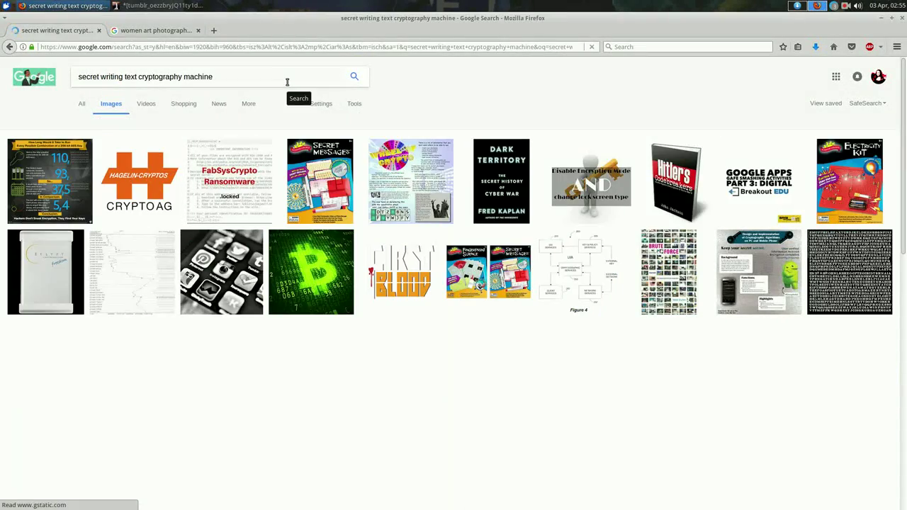
text(text)
key(Return)
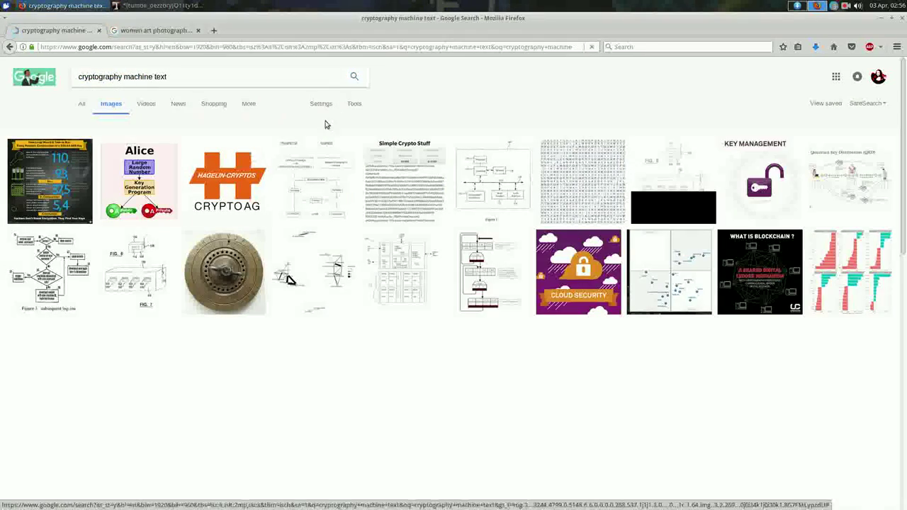
click(262, 121)
click(272, 134)
key(alt+Tab)
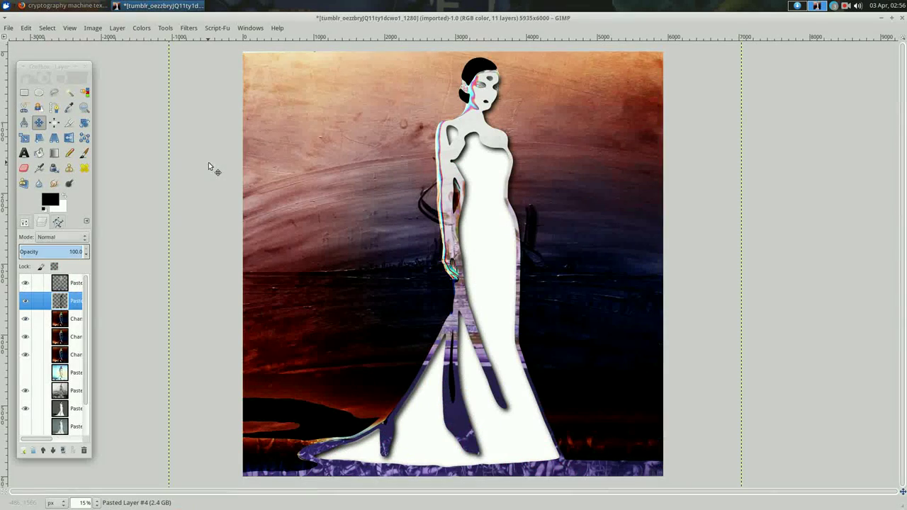
- Recolour Pasted Layer #2's lower-left area olive green and make the paste its own layer
click(77, 372)
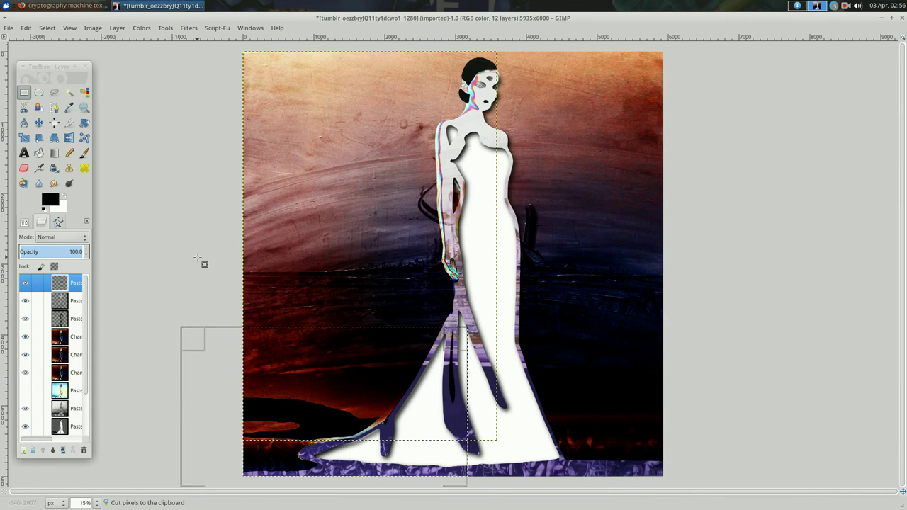
right_click(199, 259)
click(282, 389)
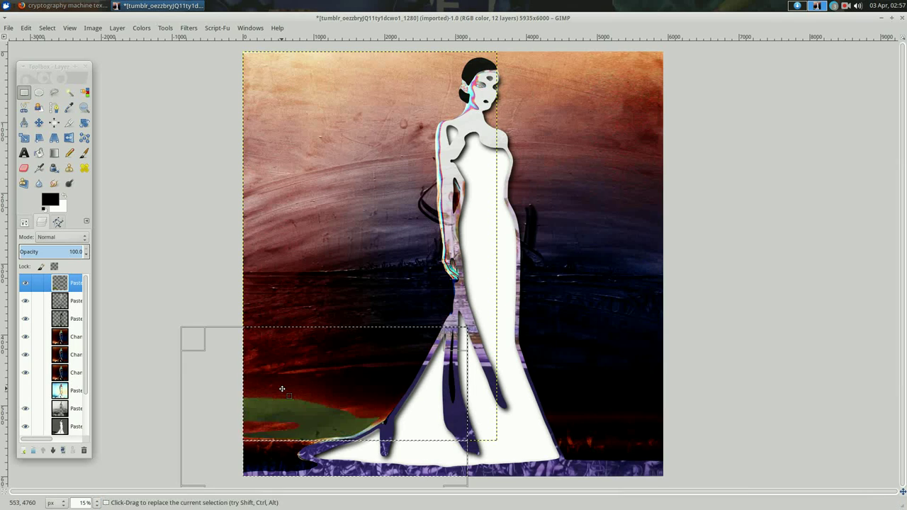
right_click(182, 279)
click(324, 327)
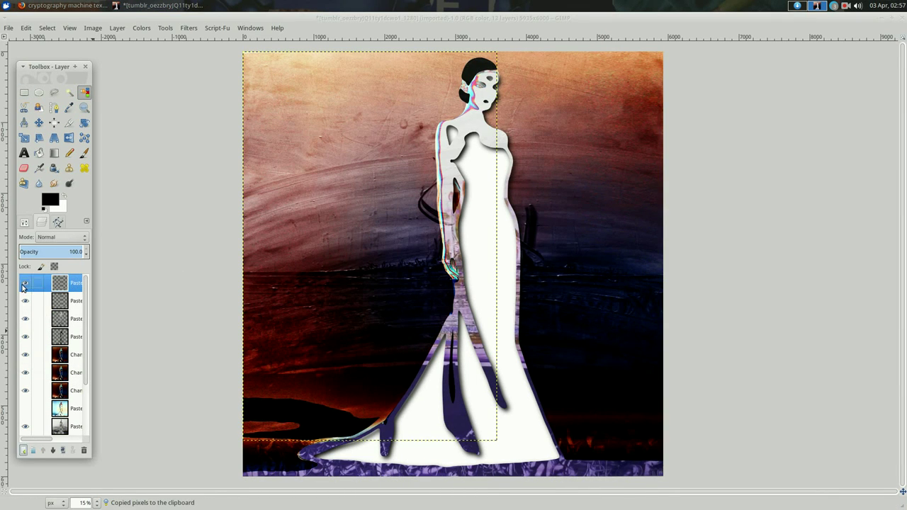
- Select the dark lower-left area by colour and turn it orange-brown
click(269, 404)
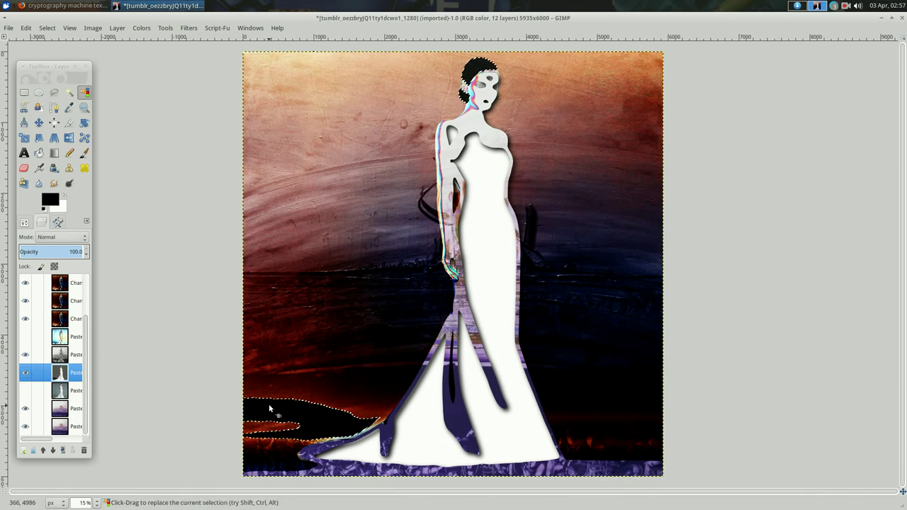
click(68, 351)
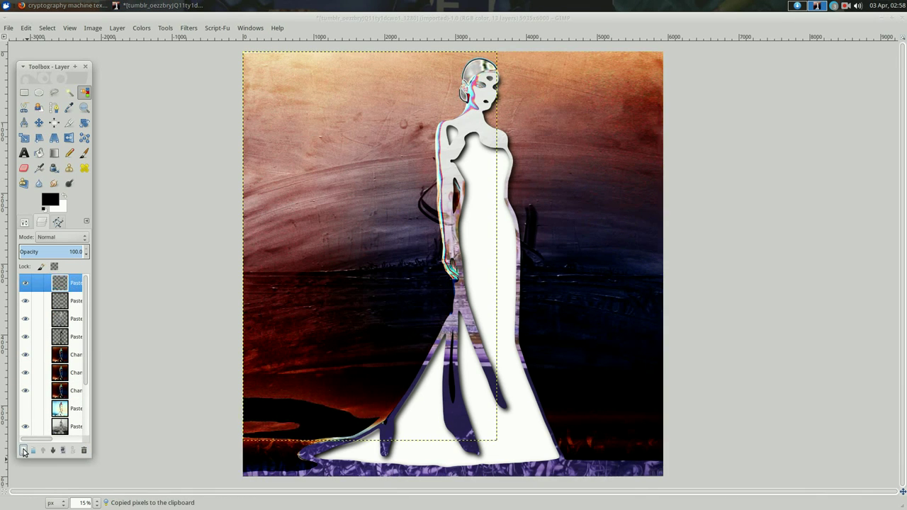
right_click(158, 293)
click(229, 388)
right_click(192, 289)
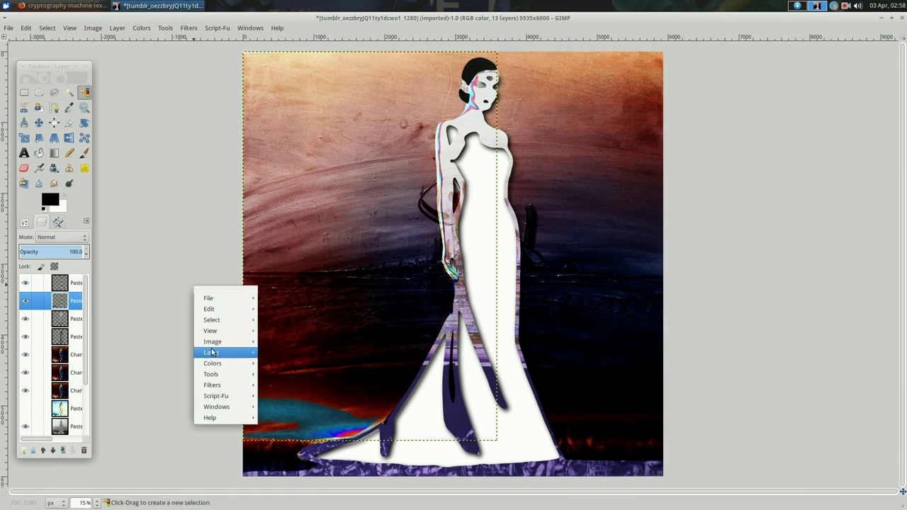
click(319, 374)
- Darken the image with a downward Curves bend, then preview the Converter M-209-A plate image
right_click(183, 319)
click(283, 467)
drag(249, 201, 265, 205)
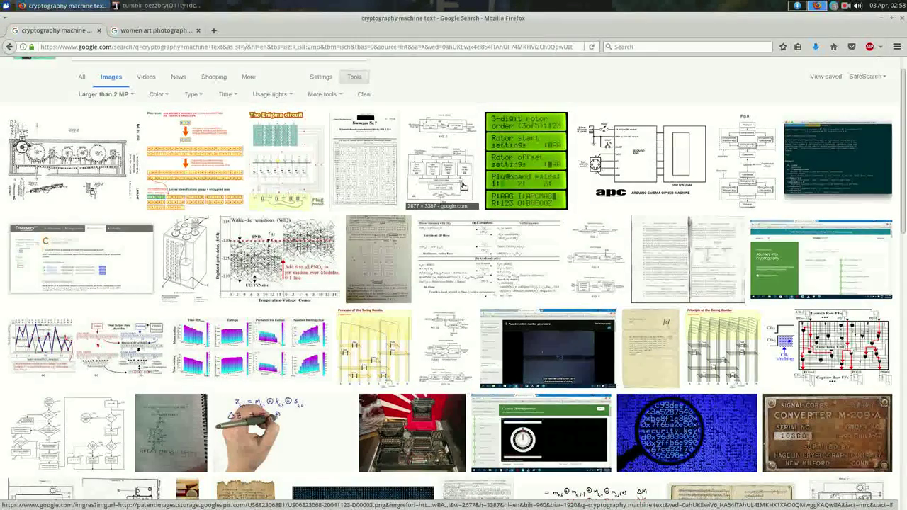
scroll(779, 284, down, 3)
click(788, 285)
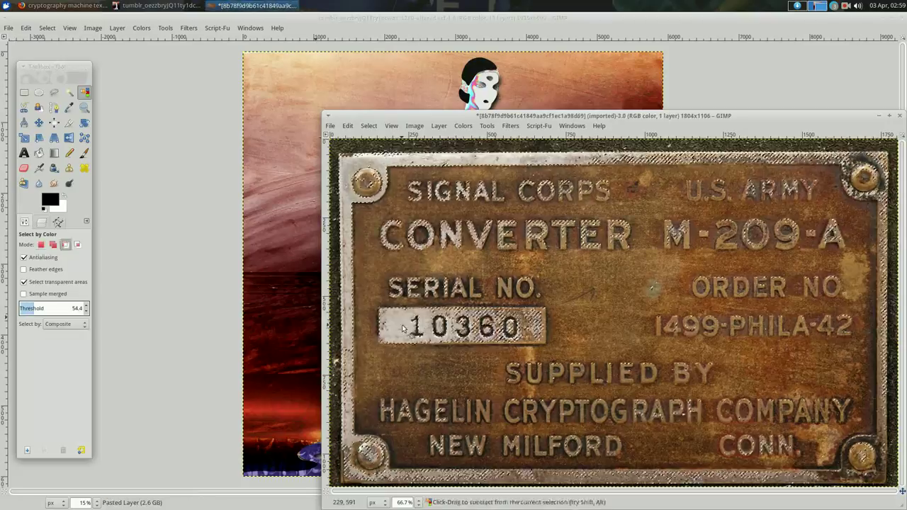
- Copy the plate pixels, close the plate photo, and paste them into the collage
drag(447, 394, 507, 248)
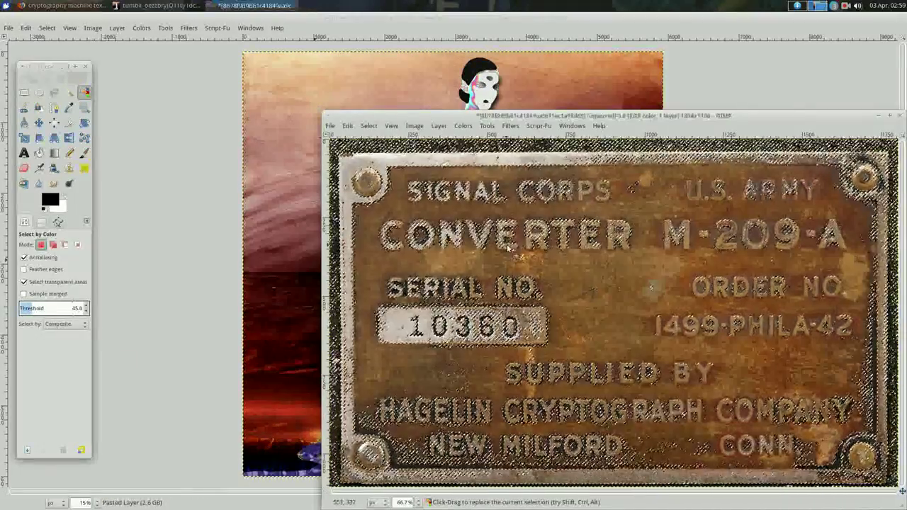
key(ctrl+w)
click(572, 366)
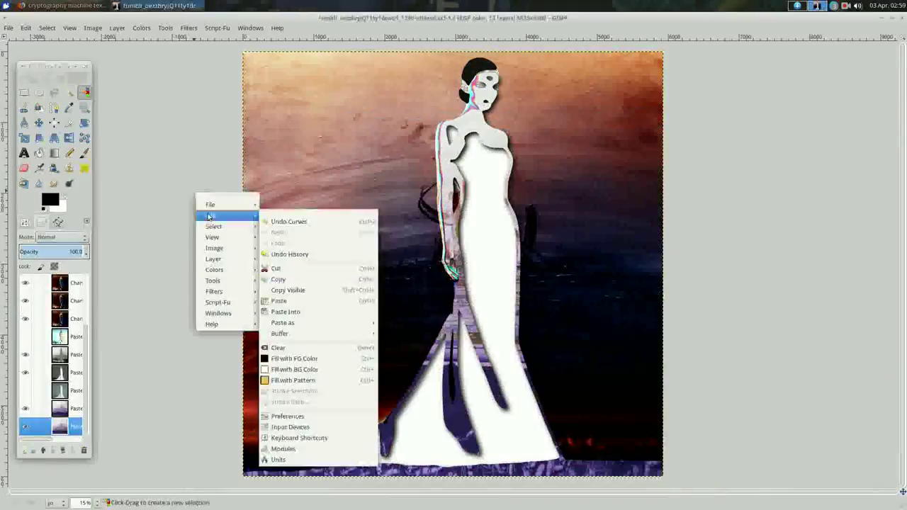
key(ctrl+v)
click(497, 298)
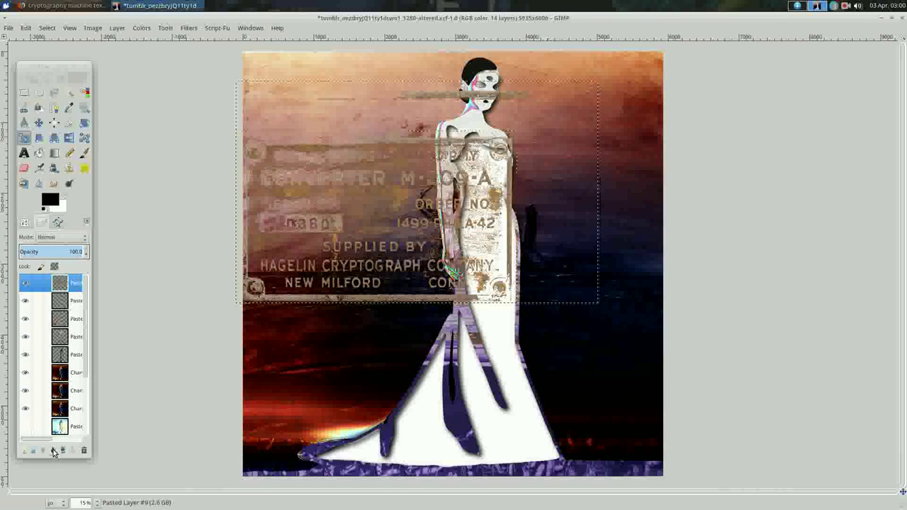
- Move the HAGELIN plate behind the woman and brighten it with an upward Curves bend
key(m)
drag(279, 266, 296, 259)
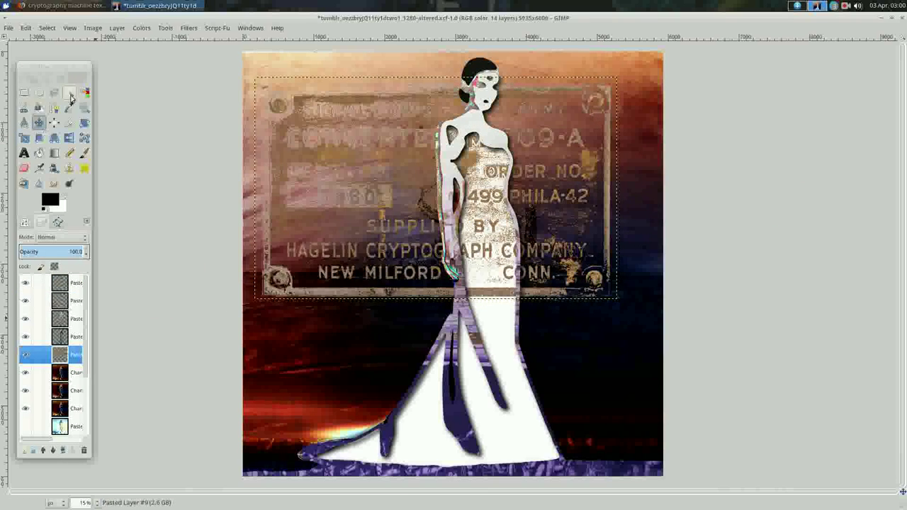
click(78, 356)
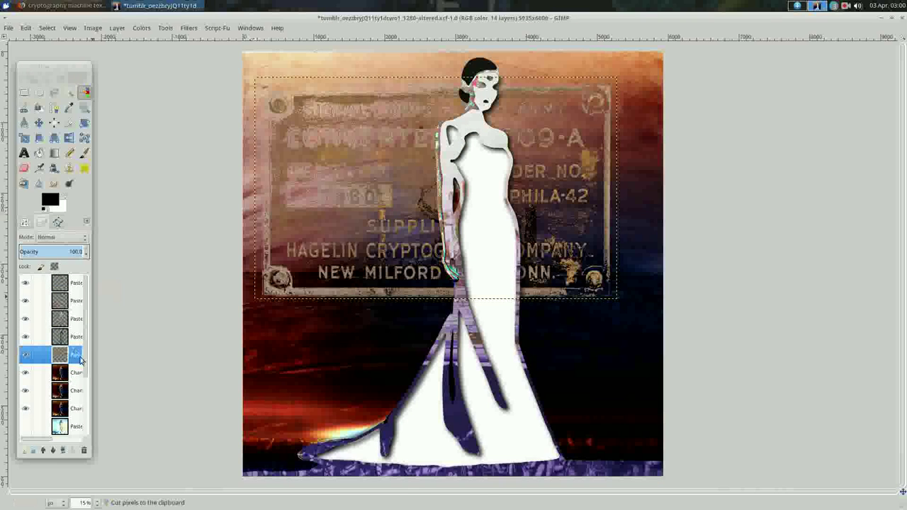
key(shift+ctrl+f)
drag(240, 174, 239, 138)
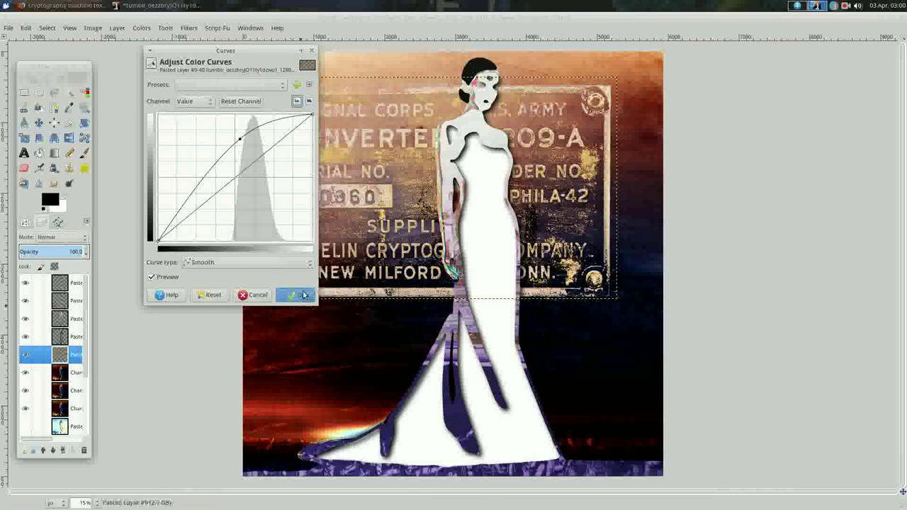
click(303, 294)
click(26, 355)
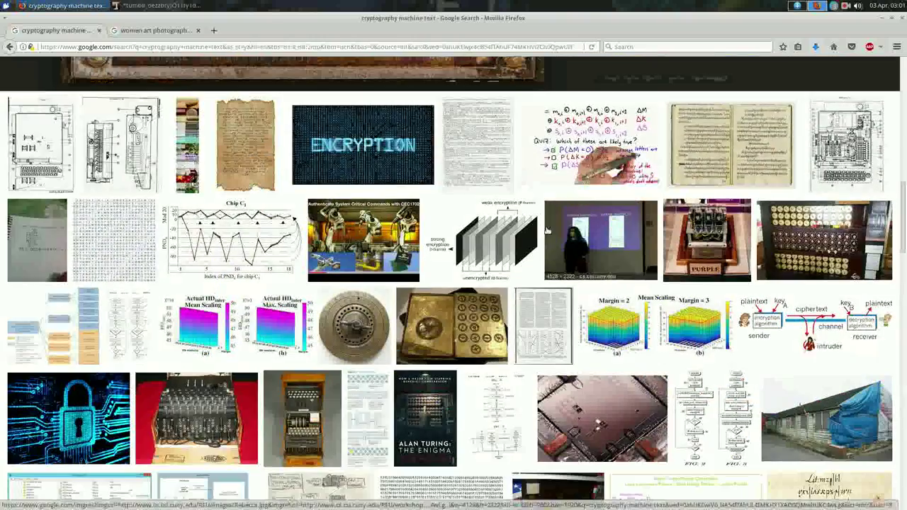
- Preview the number-grid image, then close its window
scroll(478, 193, down, 5)
click(477, 193)
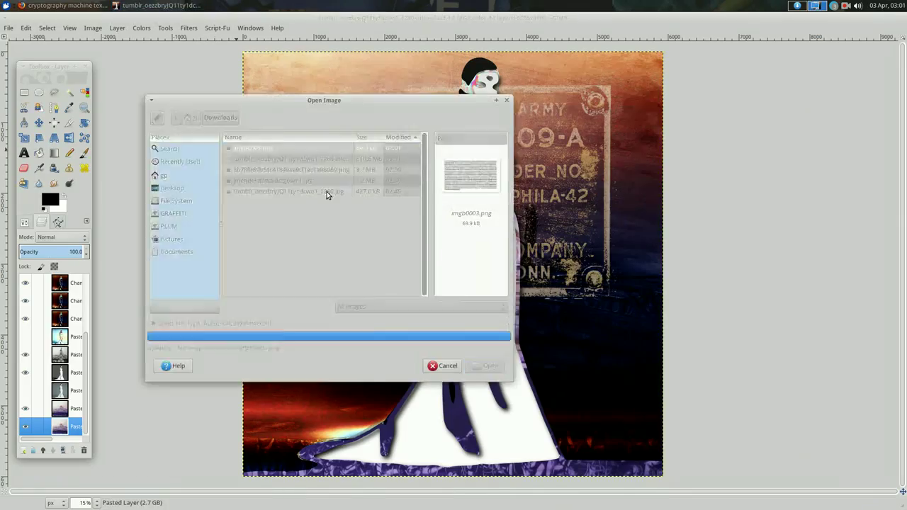
right_click(300, 179)
click(397, 262)
- Paste the number image over the collage at 8.8 opacity, trying Invert then undoing it
key(ctrl+w)
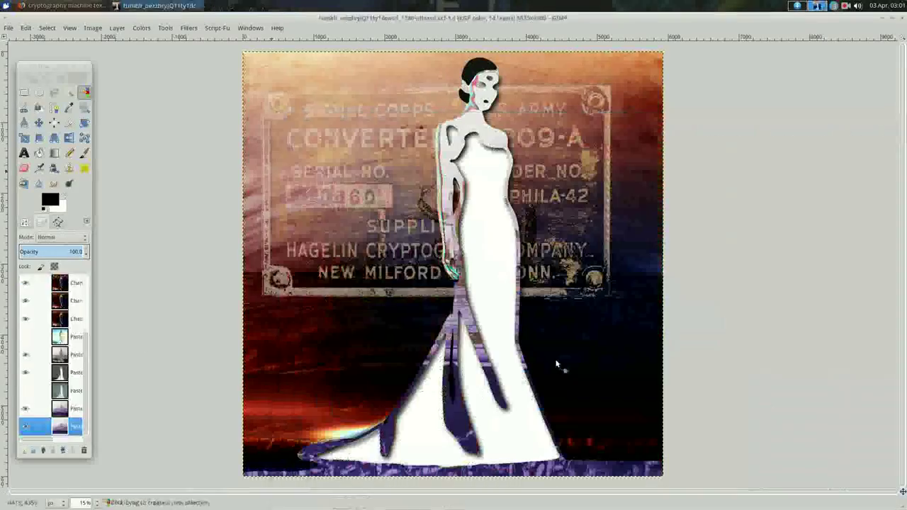
key(ctrl+v)
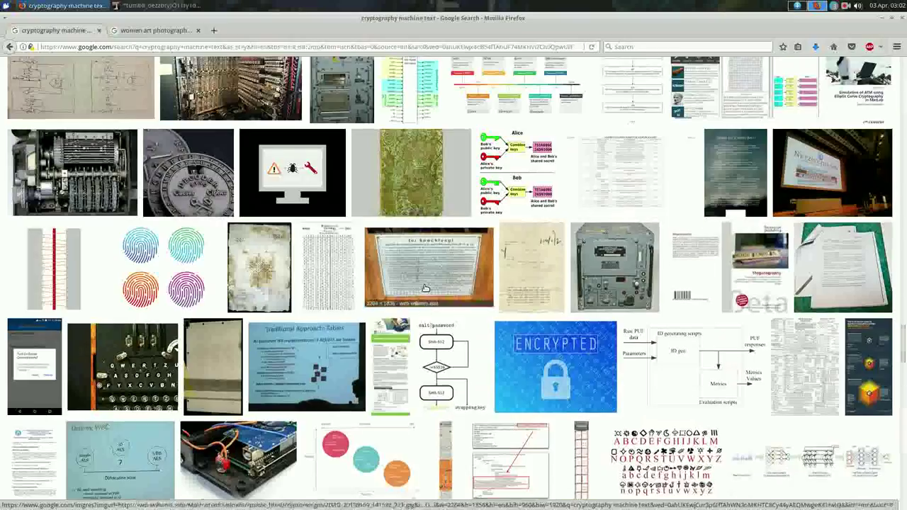
scroll(425, 287, down, 1)
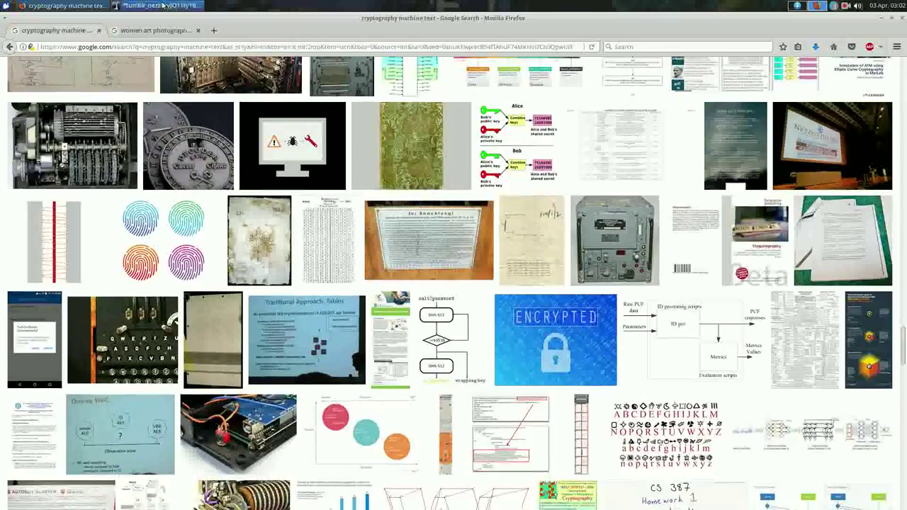
scroll(528, 236, down, 1)
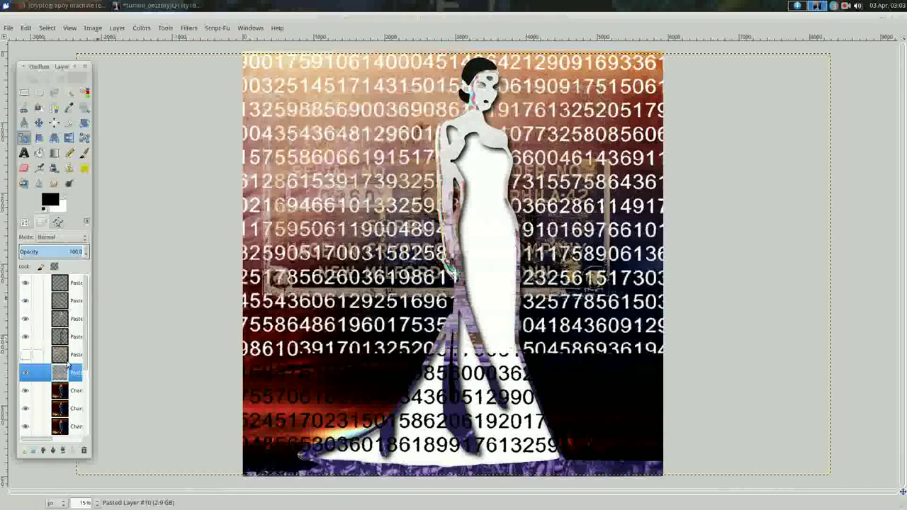
click(28, 252)
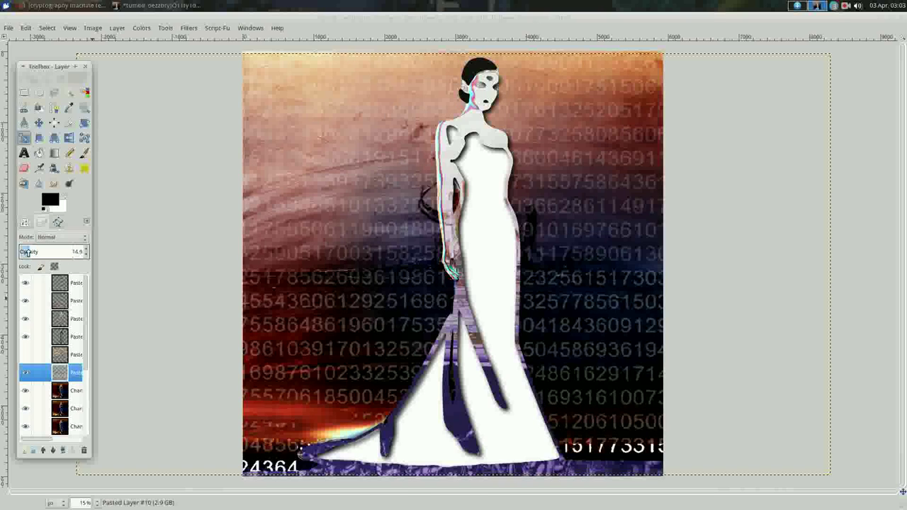
right_click(158, 263)
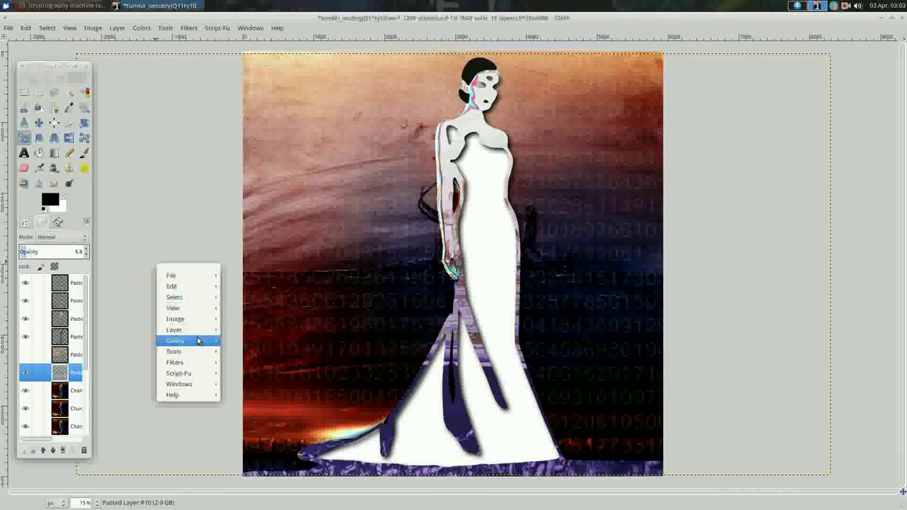
click(259, 381)
key(ctrl+z)
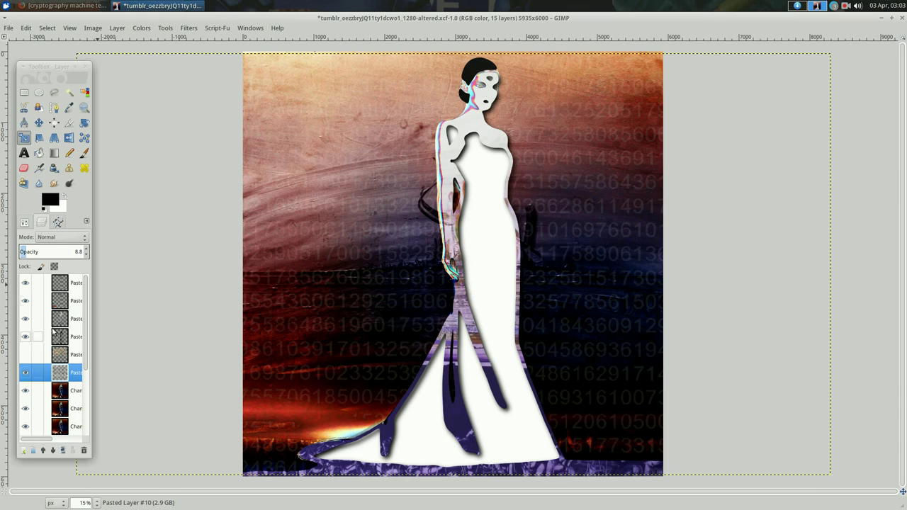
- Find the Voynich manuscript star image in the browser and open it in GIMP
click(64, 5)
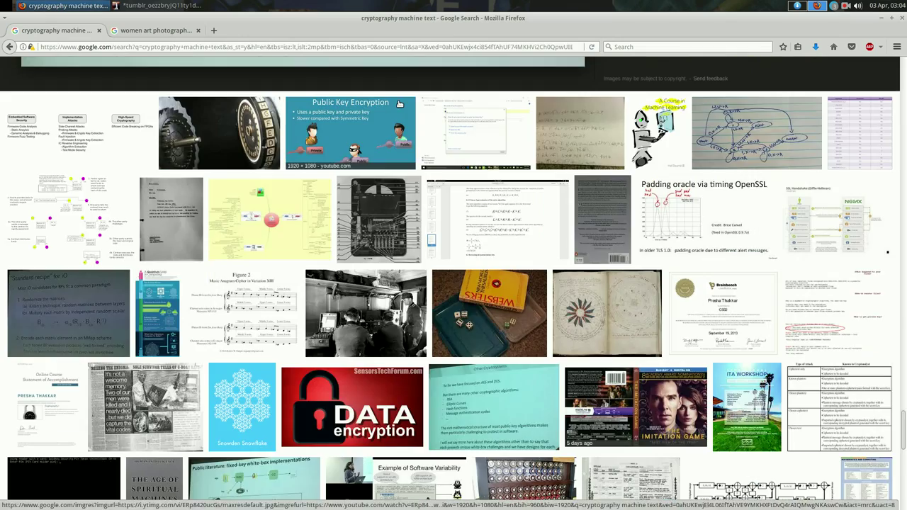
click(607, 313)
middle_click(289, 354)
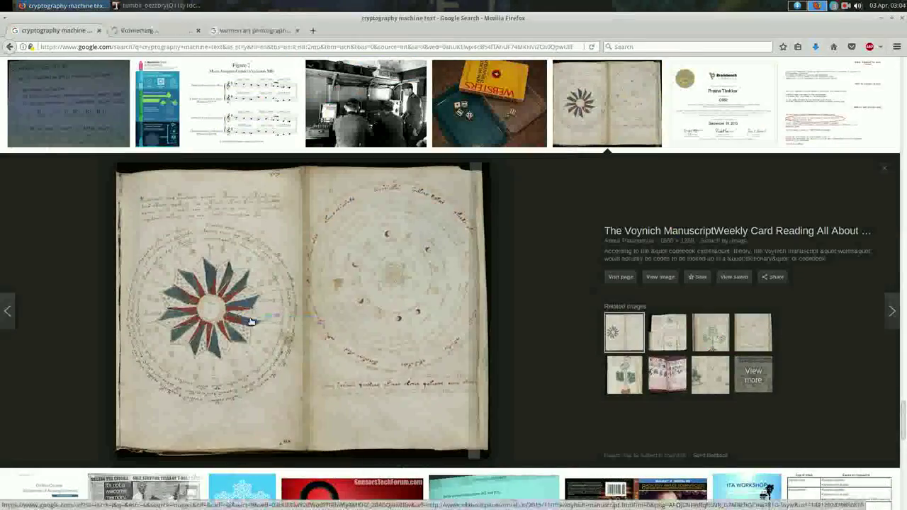
click(135, 5)
click(486, 364)
- Paste the selected Voynich star into the collage and scale it up at the upper left
click(610, 325)
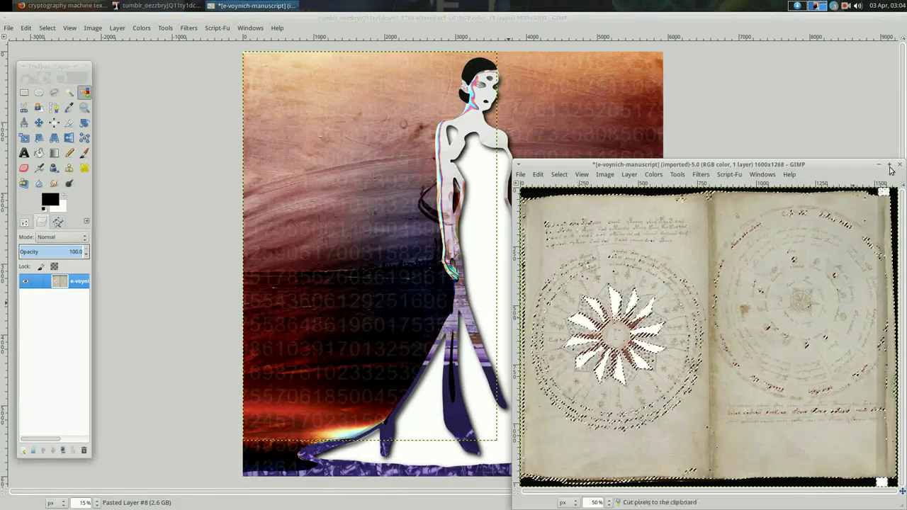
click(657, 385)
key(ctrl+v)
click(25, 138)
click(453, 263)
click(793, 235)
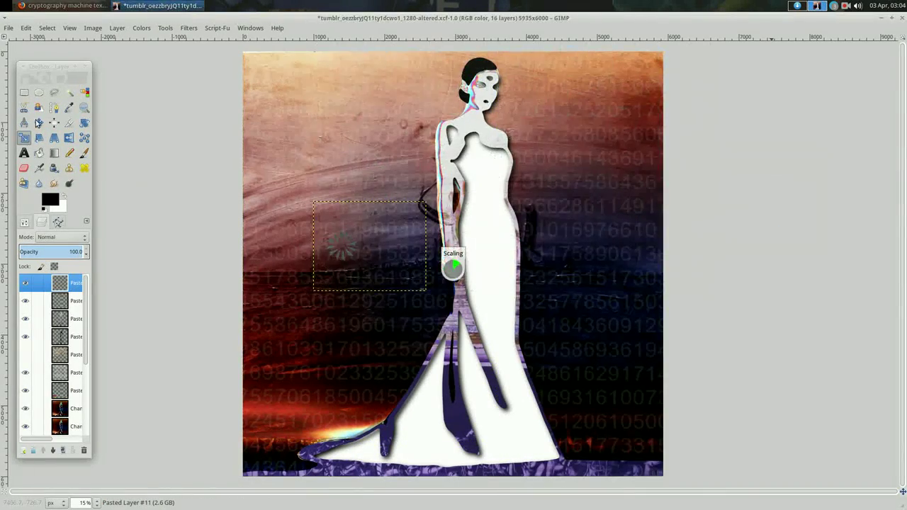
key(alt+Tab)
scroll(425, 268, down, 5)
key(alt+Tab)
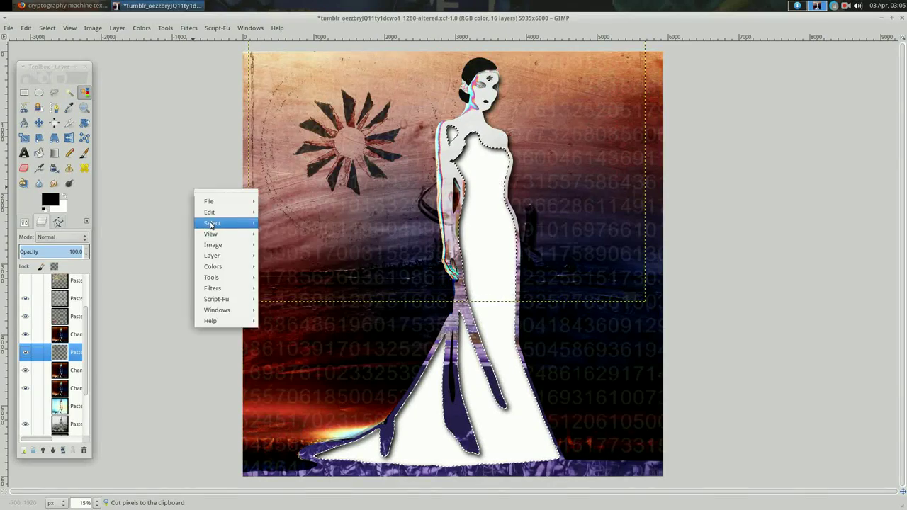
right_click(172, 313)
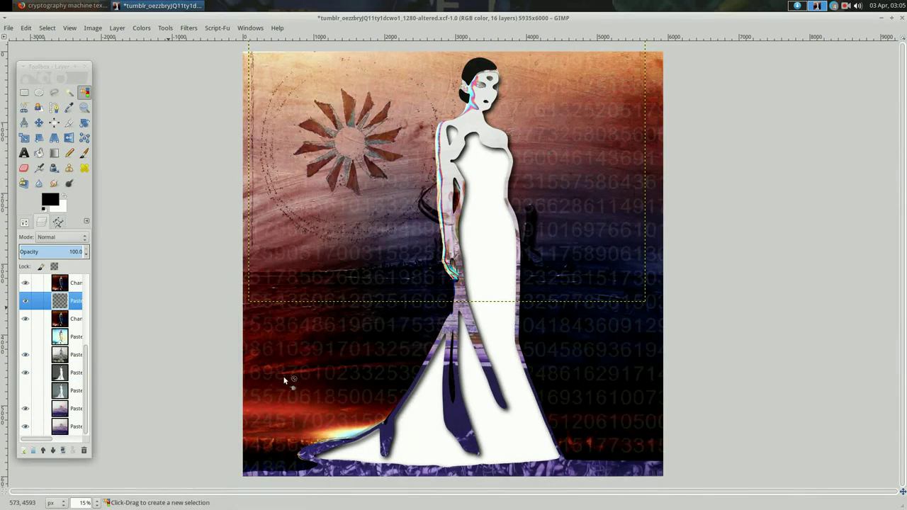
- Scroll through the cryptography machine image search results in the browser
key(alt+Tab)
scroll(490, 179, down, 5)
scroll(491, 178, down, 5)
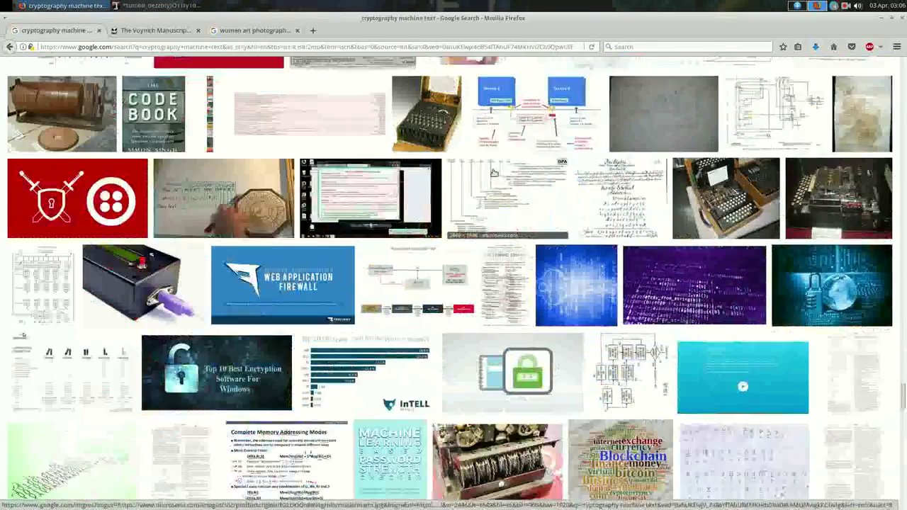
scroll(495, 171, down, 5)
scroll(495, 172, down, 5)
scroll(496, 170, down, 5)
scroll(497, 168, down, 4)
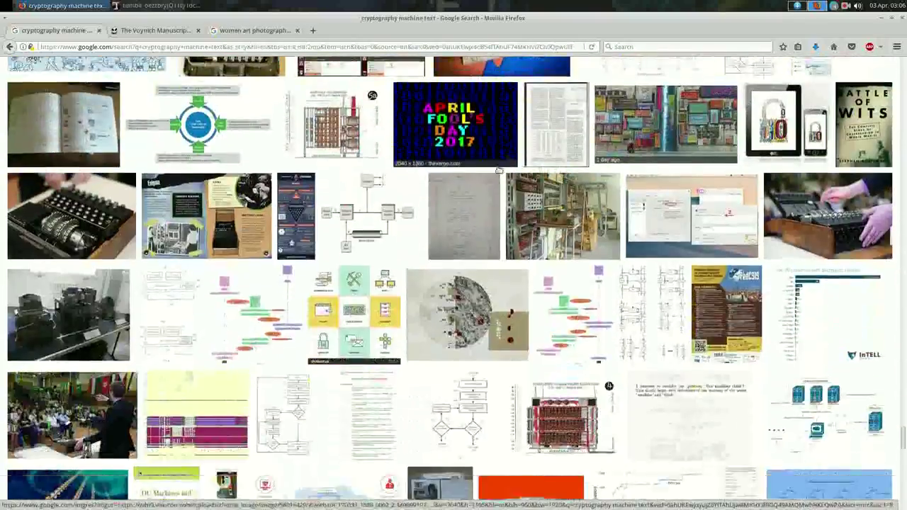
scroll(500, 167, down, 4)
scroll(500, 167, down, 5)
scroll(501, 167, down, 5)
scroll(500, 168, down, 5)
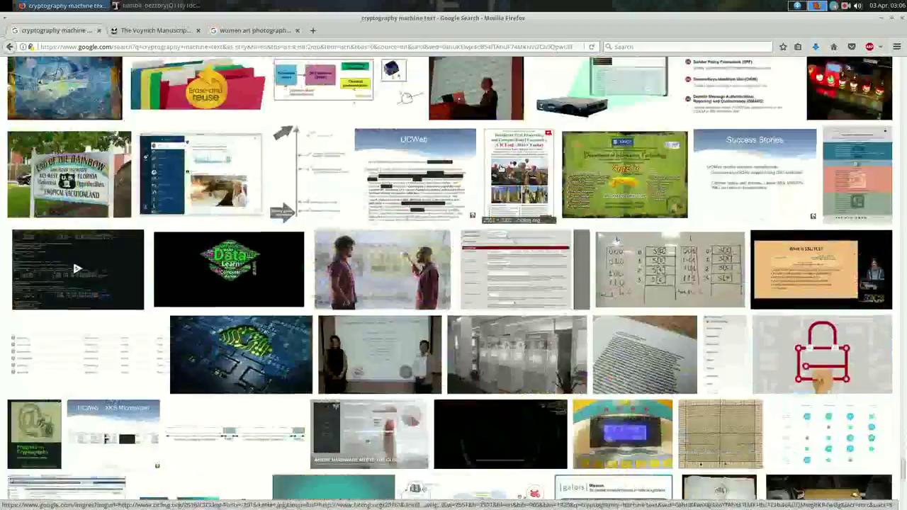
scroll(500, 168, down, 5)
scroll(501, 168, up, 15)
scroll(425, 142, up, 15)
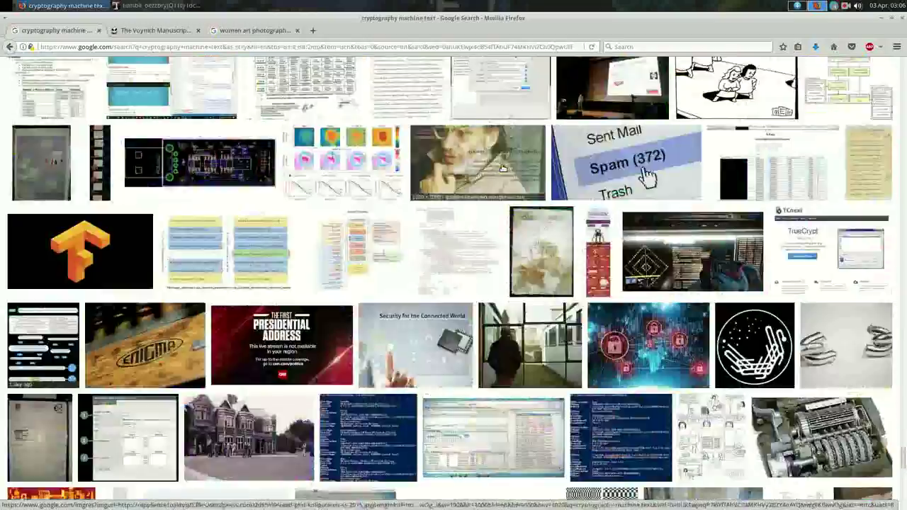
scroll(319, 106, up, 15)
- Search 'cryptography machine text cipher' limited to large images and preview the Cipher Device M-138-A
text(cipher)
key(Return)
click(103, 121)
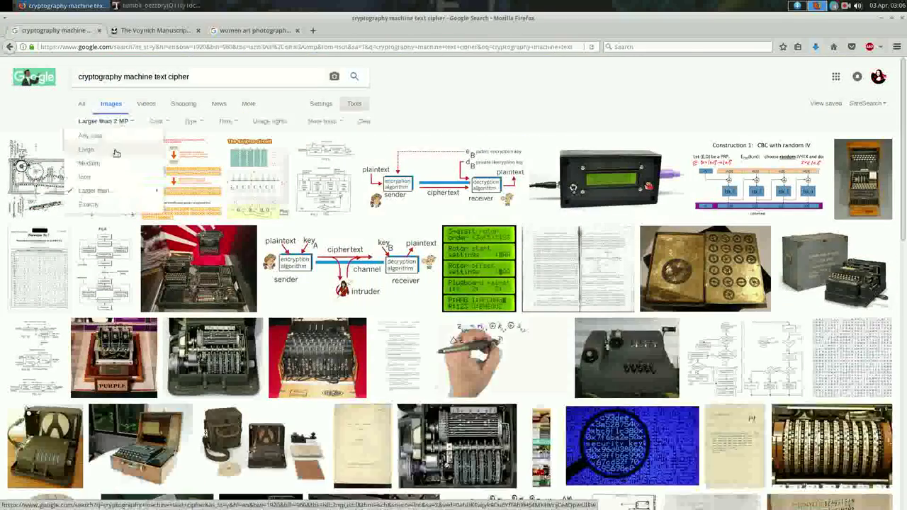
click(93, 150)
click(510, 248)
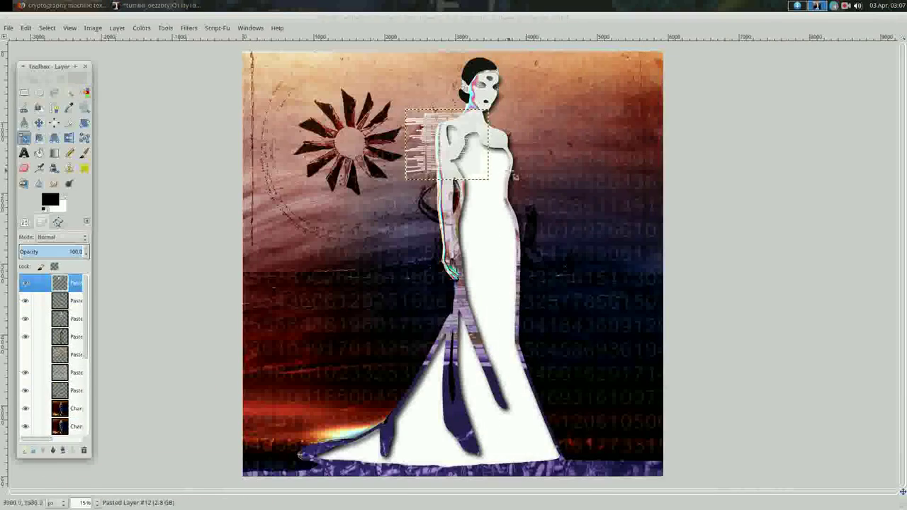
- Enlarge the pasted cipher table to 3451x2927, invert its colours, and shift it up-left
drag(570, 252, 608, 313)
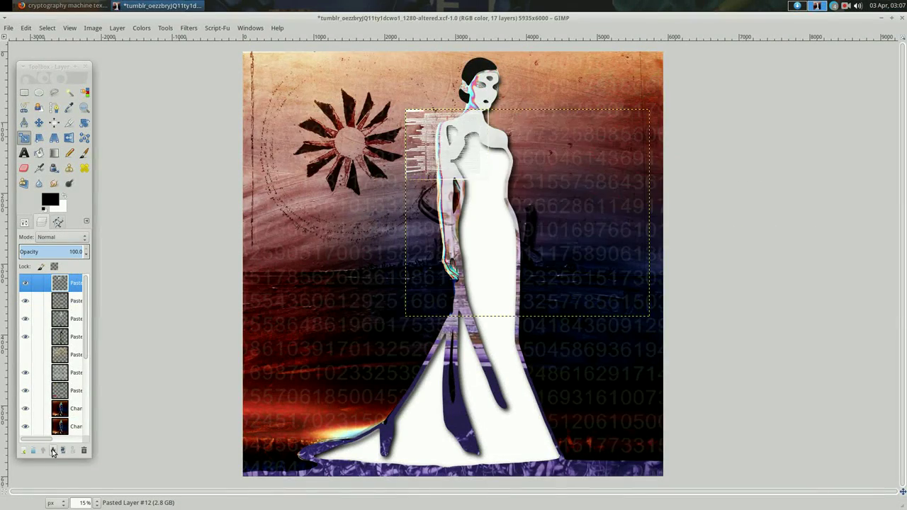
click(71, 336)
right_click(136, 165)
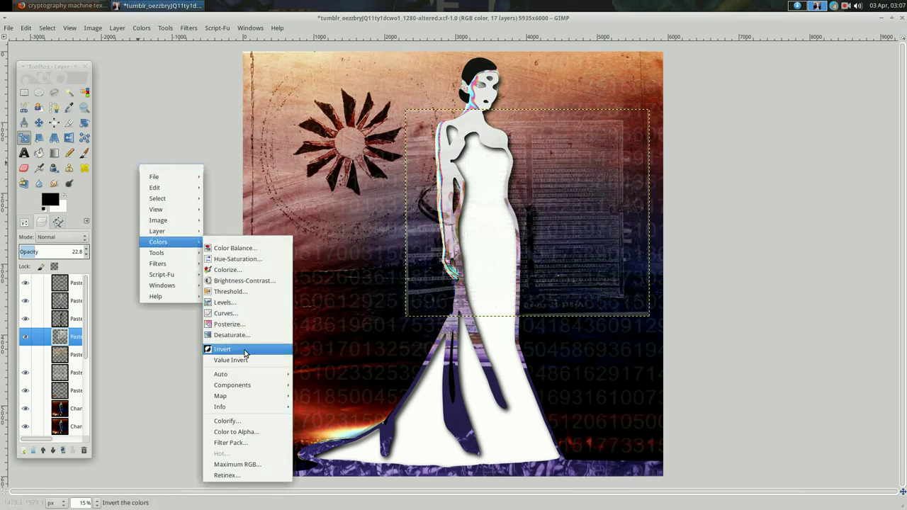
click(243, 348)
key(m)
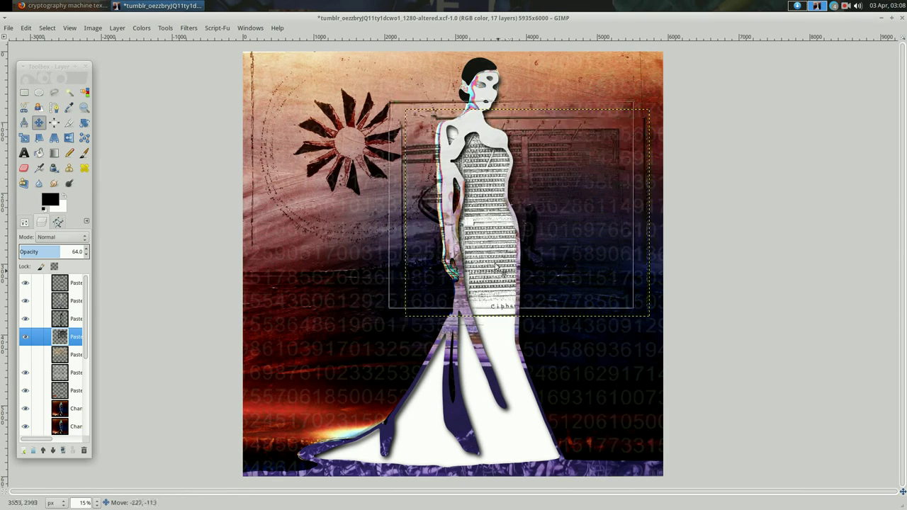
drag(324, 263, 309, 254)
- Cut the cipher table away from the white gown using a colour selection, then save
click(67, 372)
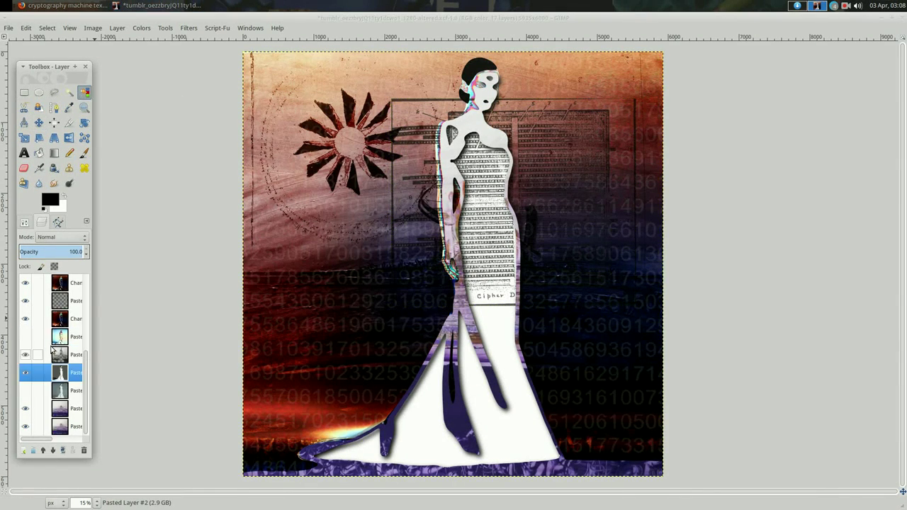
key(shift+o)
click(476, 407)
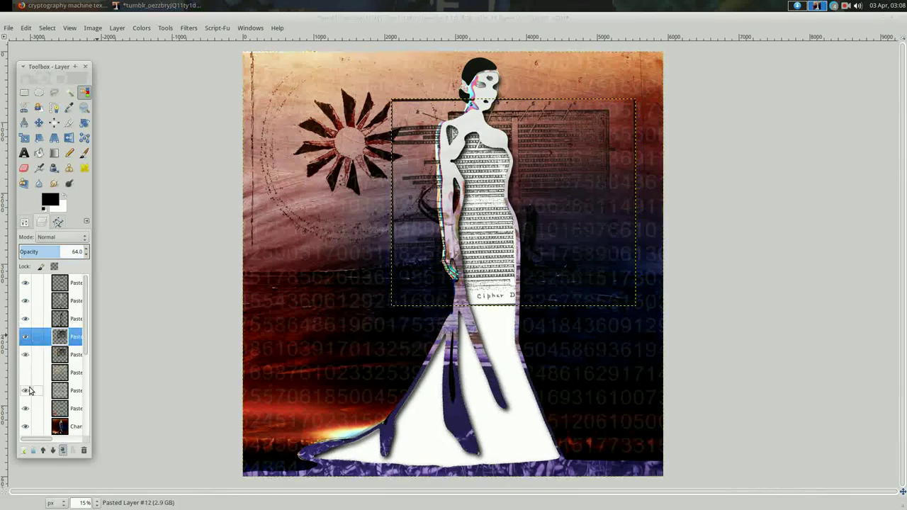
click(60, 336)
key(ctrl+x)
key(ctrl+s)
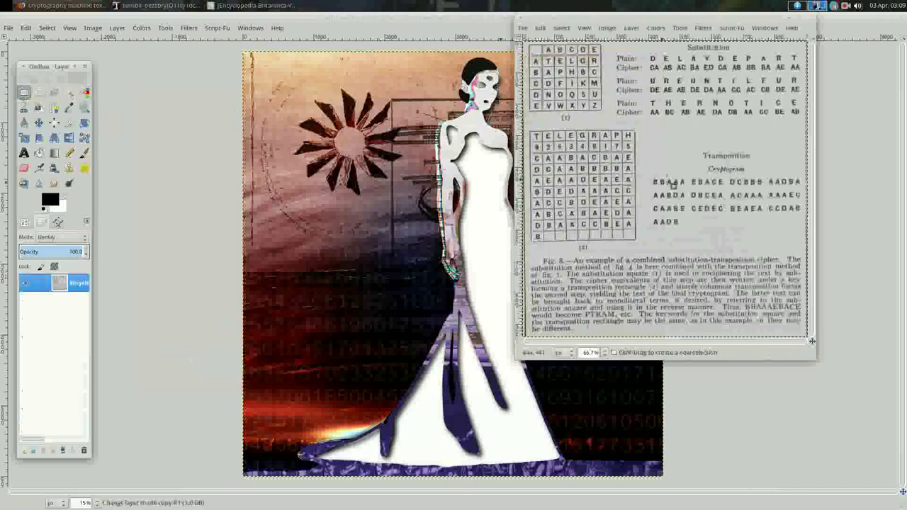
- Isolate the cryptogram block on the Britannica cipher page
right_click(856, 276)
click(800, 283)
right_click(753, 259)
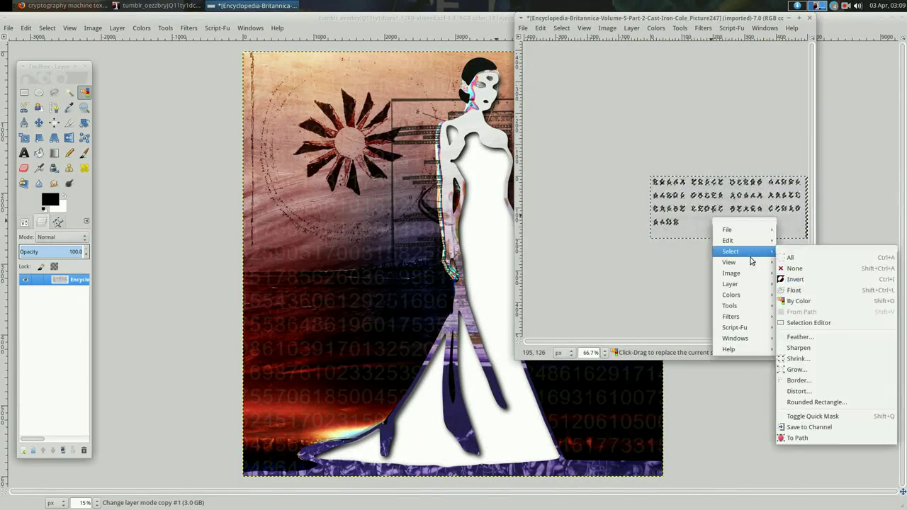
click(814, 293)
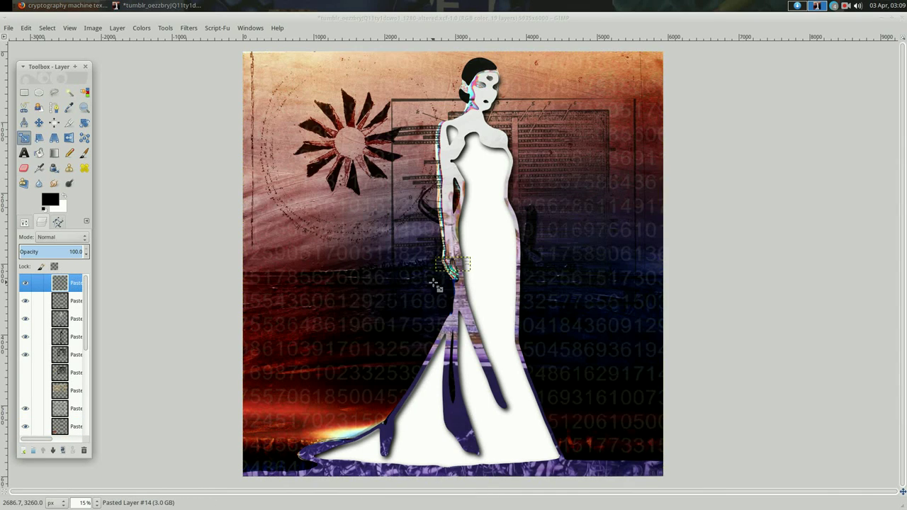
- Enlarge the pasted cryptogram, lower its layer, and stretch it across the collage's lower left
key(Return)
key(m)
drag(383, 326, 374, 372)
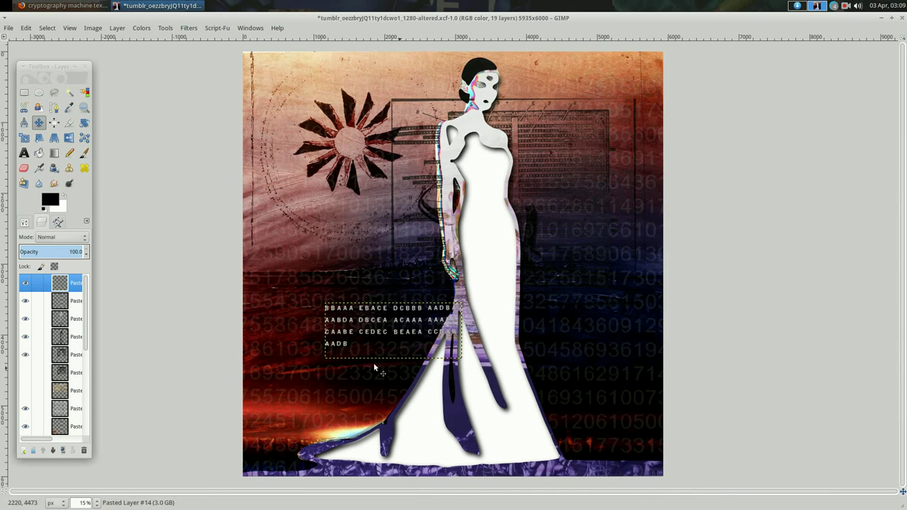
click(53, 450)
click(53, 450)
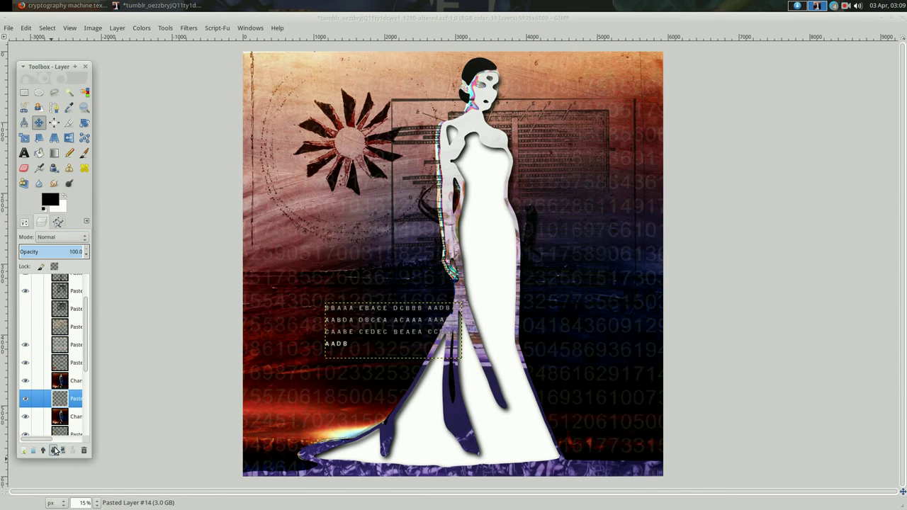
click(23, 137)
click(272, 396)
key(Return)
key(m)
drag(145, 303, 248, 304)
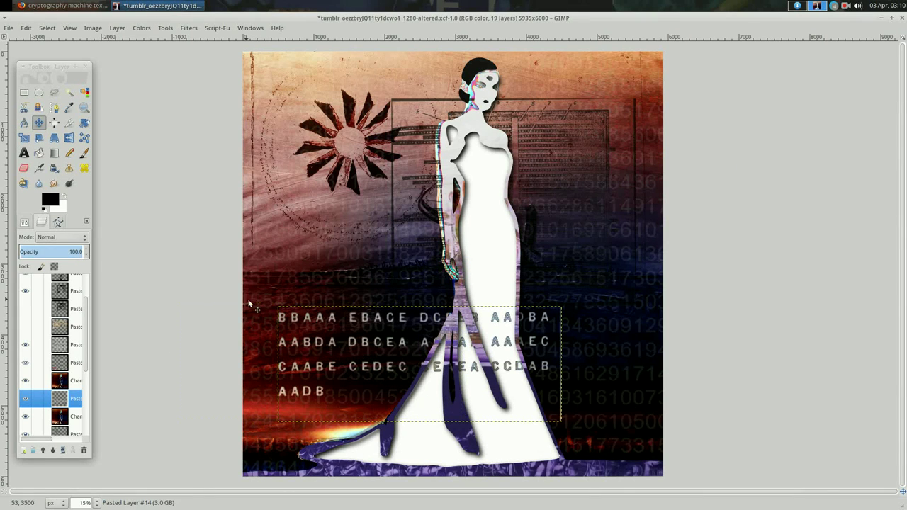
- Cut the cryptogram letters overlapping the gown via a colour selection and save the collage
key(shift+o)
scroll(53, 354, down, 3)
alt+click(59, 391)
click(71, 283)
key(ctrl+x)
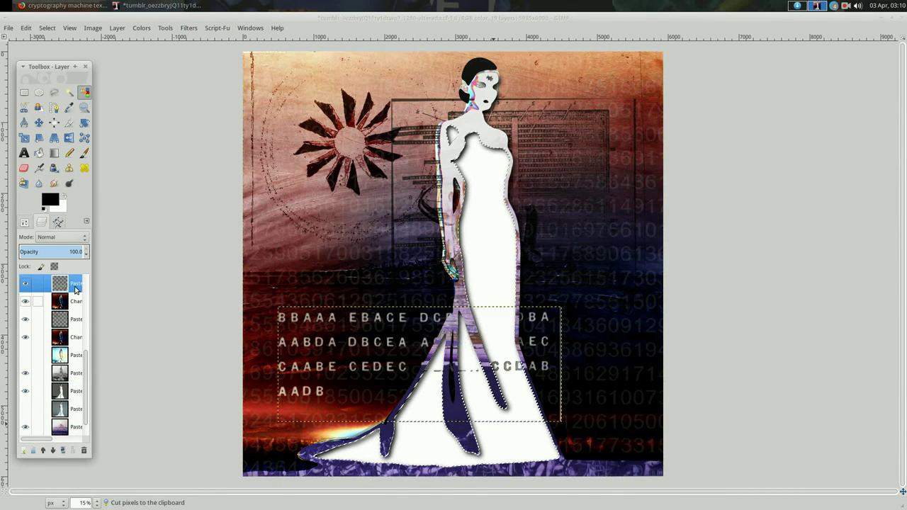
right_click(168, 175)
click(249, 224)
right_click(247, 307)
key(Escape)
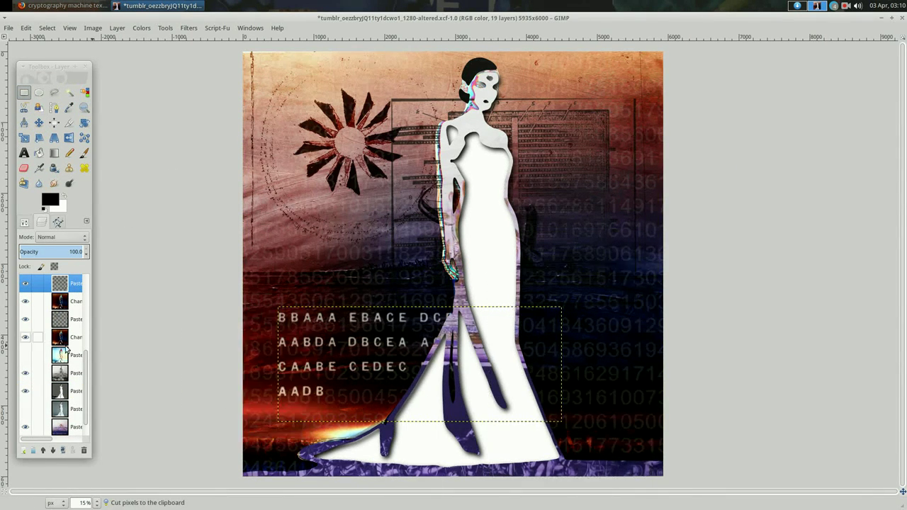
click(60, 337)
key(ctrl+s)
- Copy the 3-digit rotor display image from the browser and paste it into GIMP
click(63, 5)
key(Escape)
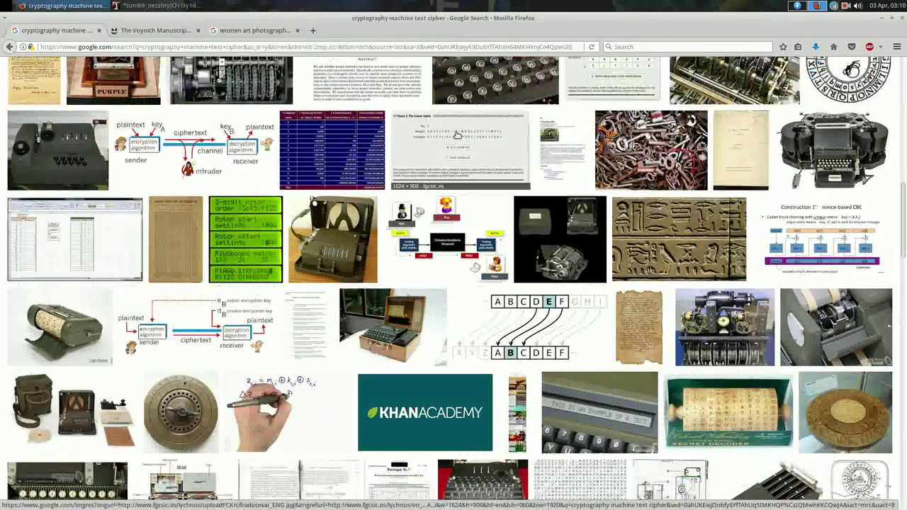
click(173, 6)
click(64, 5)
click(270, 283)
right_click(234, 259)
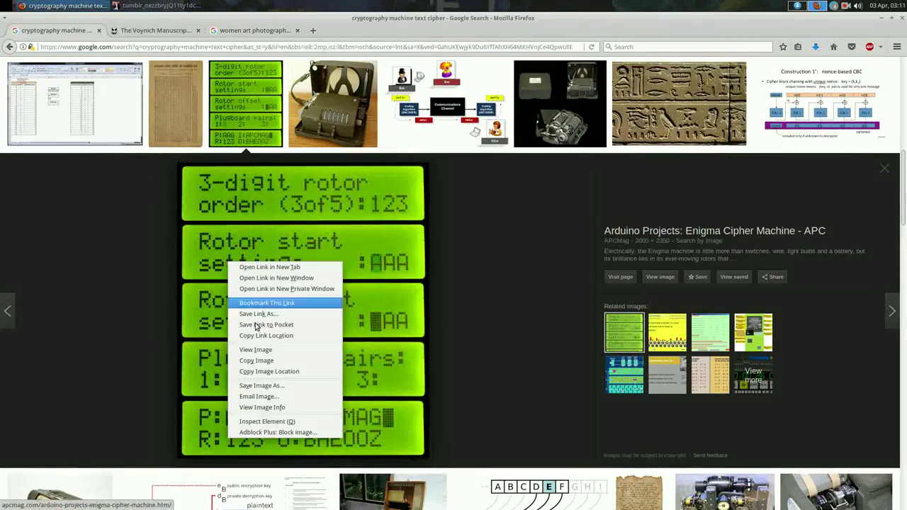
click(156, 6)
right_click(254, 224)
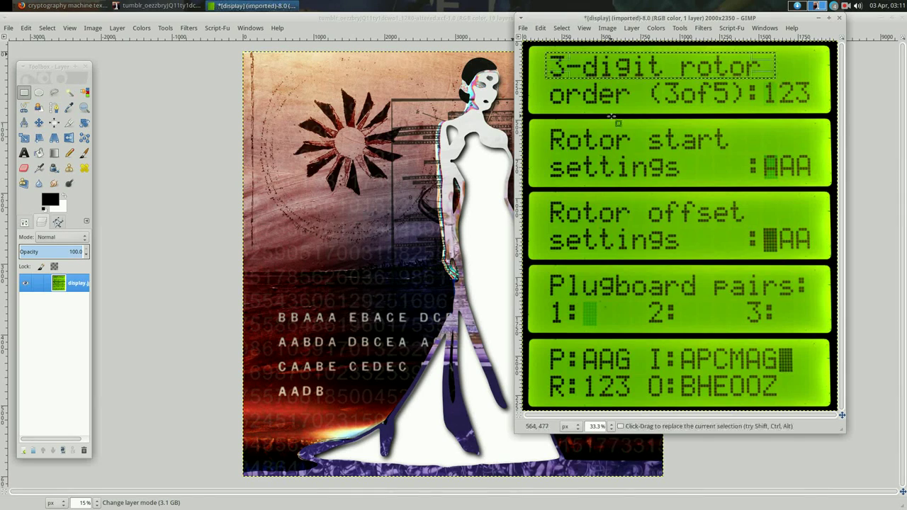
- Cut the '3-digit rotor' strip out of the display image and close it
key(shift+o)
click(708, 65)
click(839, 17)
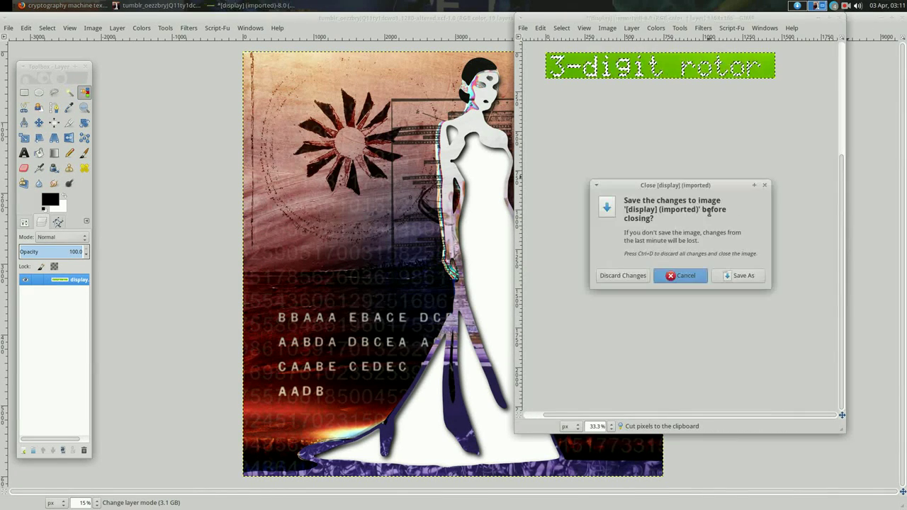
click(634, 276)
- Paste the '3-digit rotor' text beside the woman's head, brighten it with Curves, and lower it
right_click(277, 156)
click(395, 245)
key(m)
drag(446, 350, 310, 169)
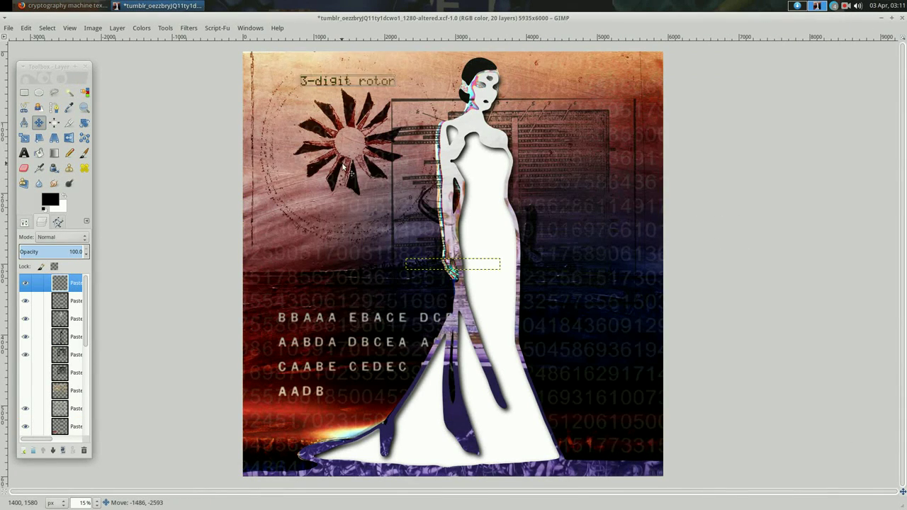
right_click(222, 289)
click(316, 338)
drag(213, 188, 221, 176)
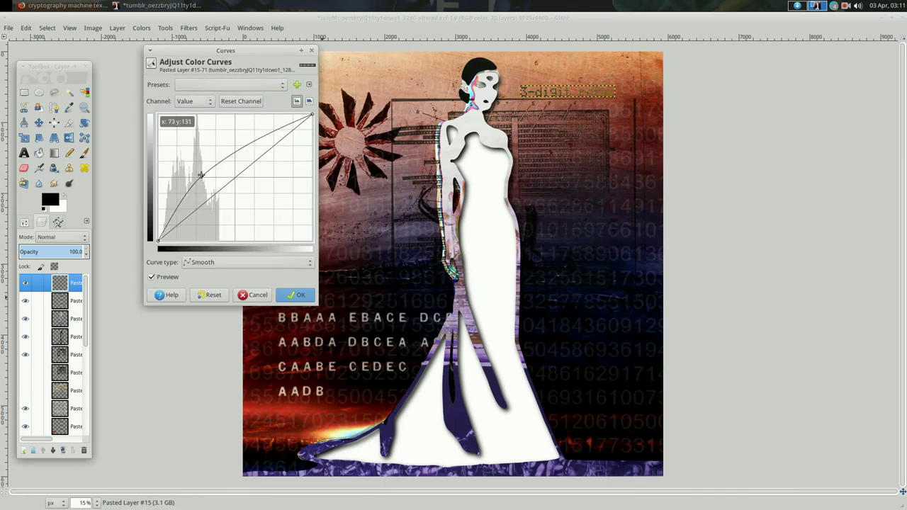
click(296, 294)
click(60, 334)
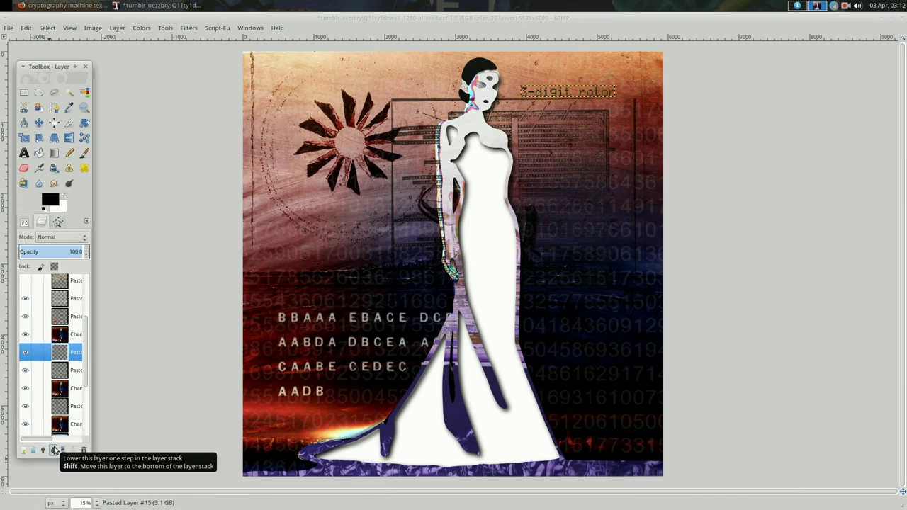
- Browse the image results and copy the strip-cipher elimination number table
click(64, 5)
scroll(446, 183, down, 10)
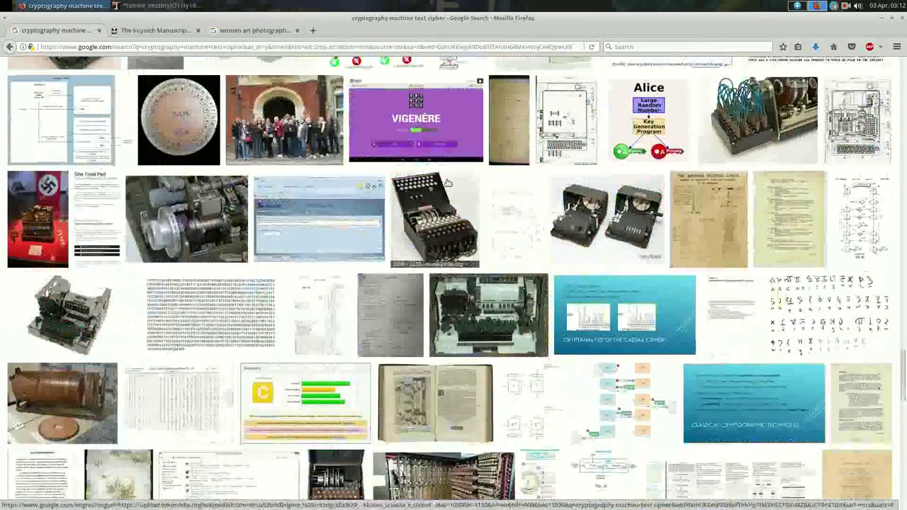
scroll(446, 183, down, 10)
scroll(446, 183, down, 10)
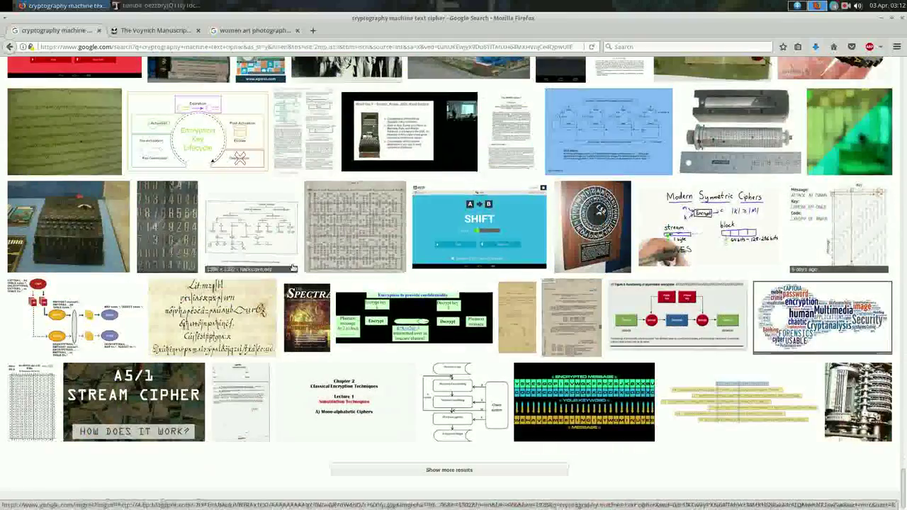
click(197, 5)
click(64, 5)
click(335, 230)
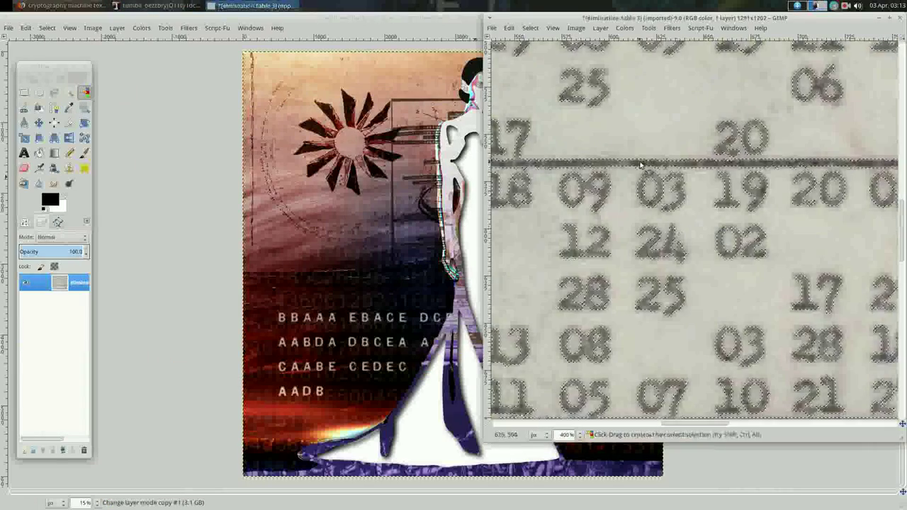
click(900, 21)
- Paste the number table behind the star at upper left, lower its layer, and save
key(ctrl+v)
key(m)
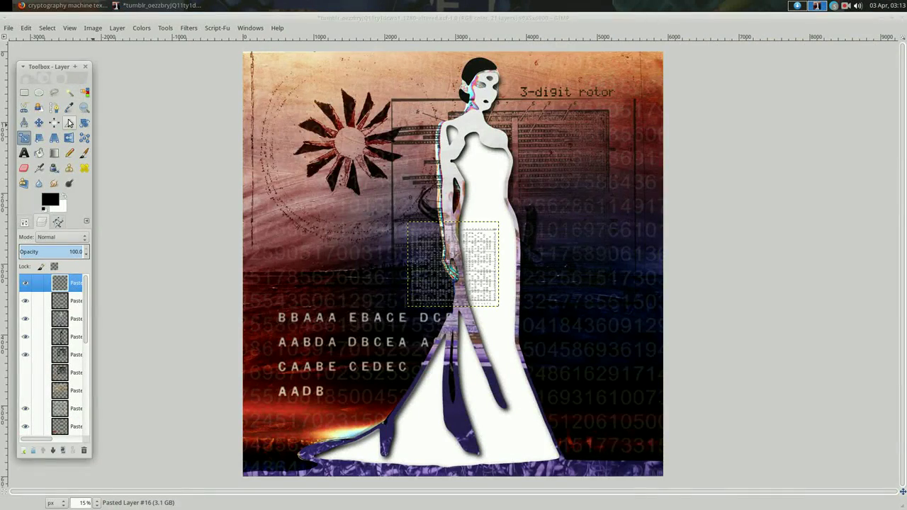
drag(435, 322, 291, 227)
drag(59, 283, 49, 439)
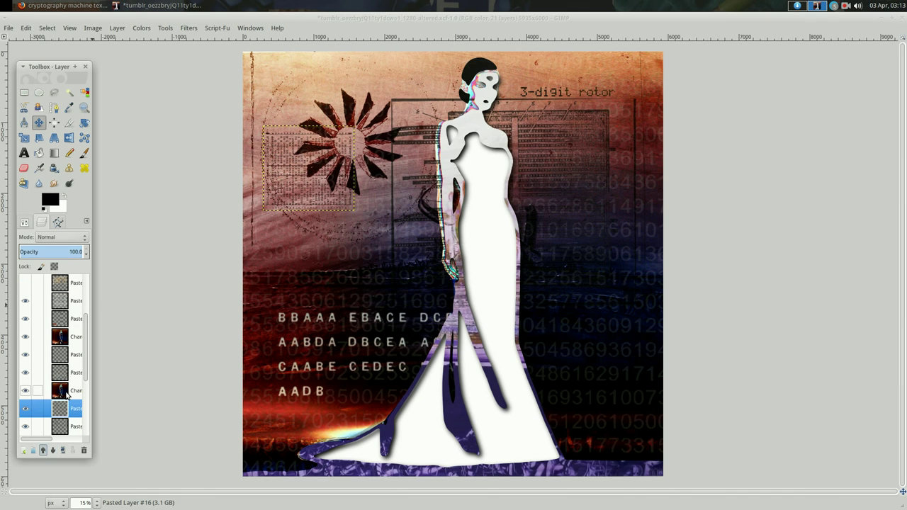
click(68, 397)
key(ctrl+s)
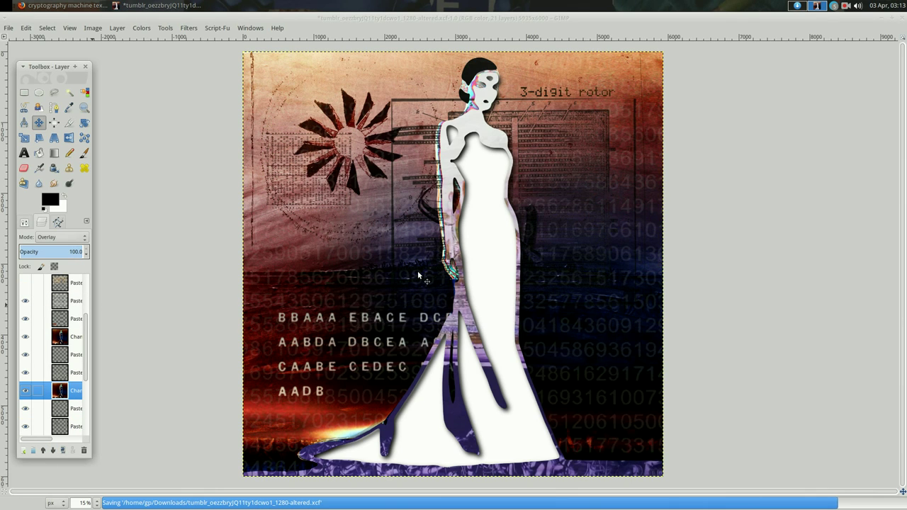